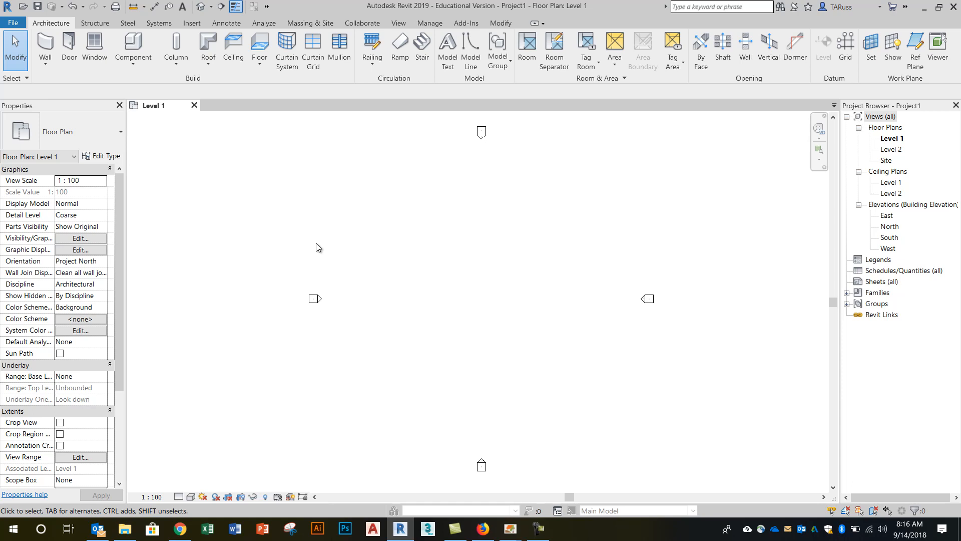
- Start a wall of type Curtain Wall with its height constrained up to Level 2
scroll(316, 242, "down", 1)
left_click(46, 46)
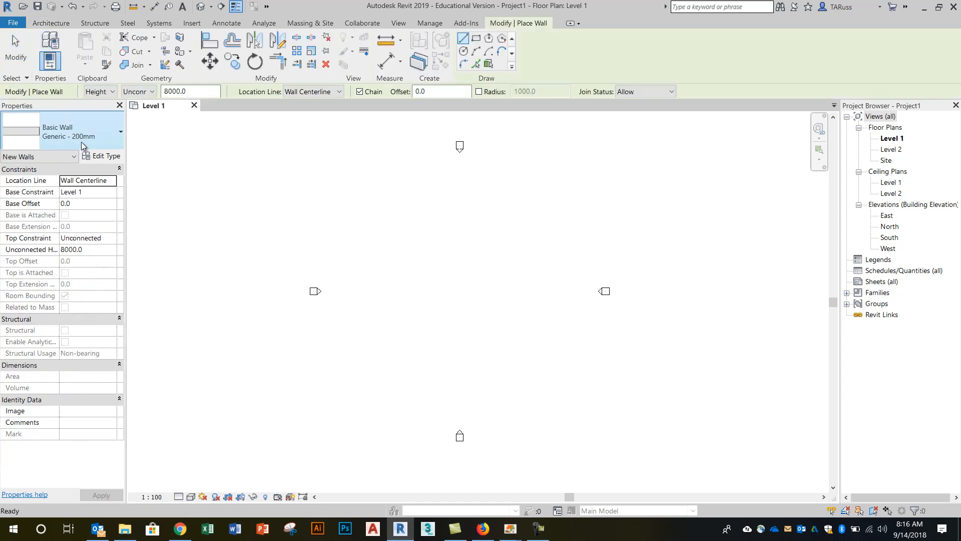
left_click(76, 137)
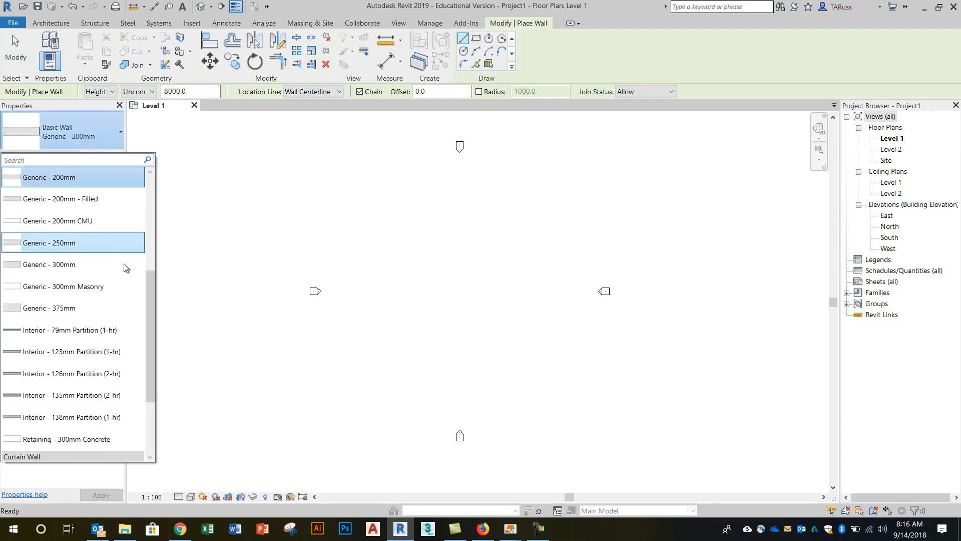
left_click_drag(150, 285, 148, 348)
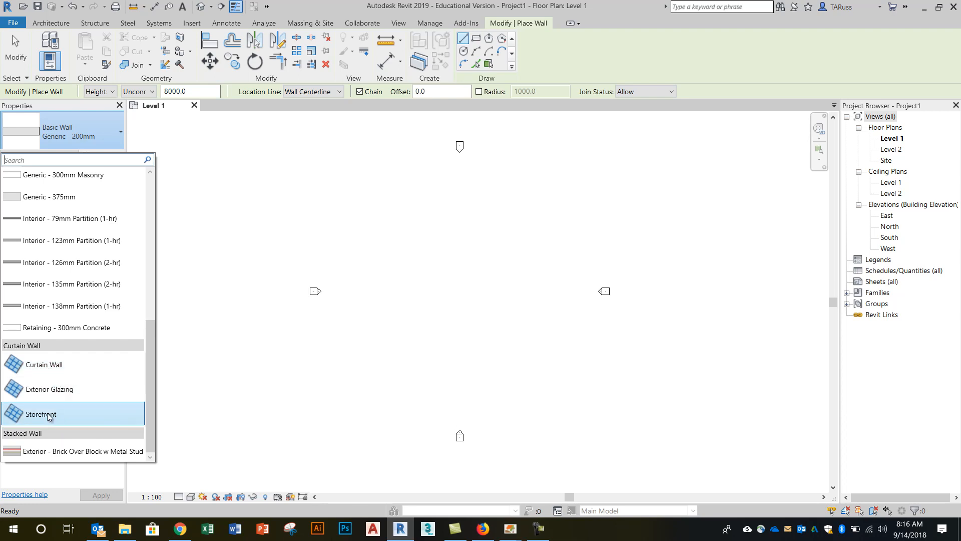
left_click(52, 369)
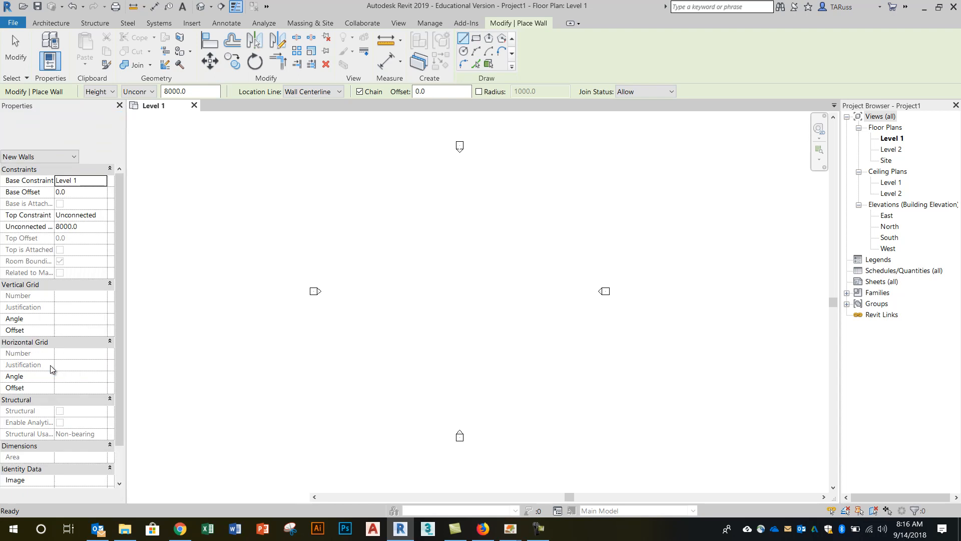
left_click(139, 95)
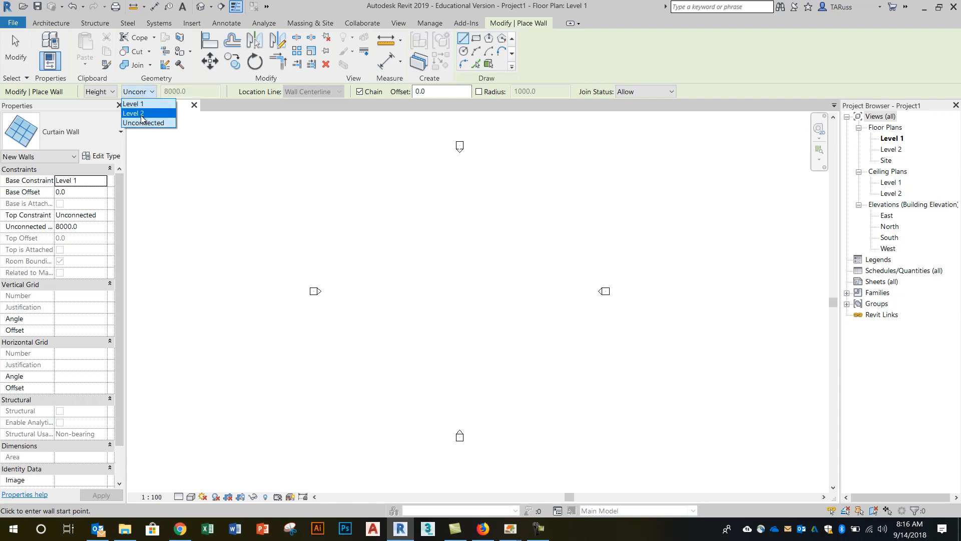
left_click(144, 115)
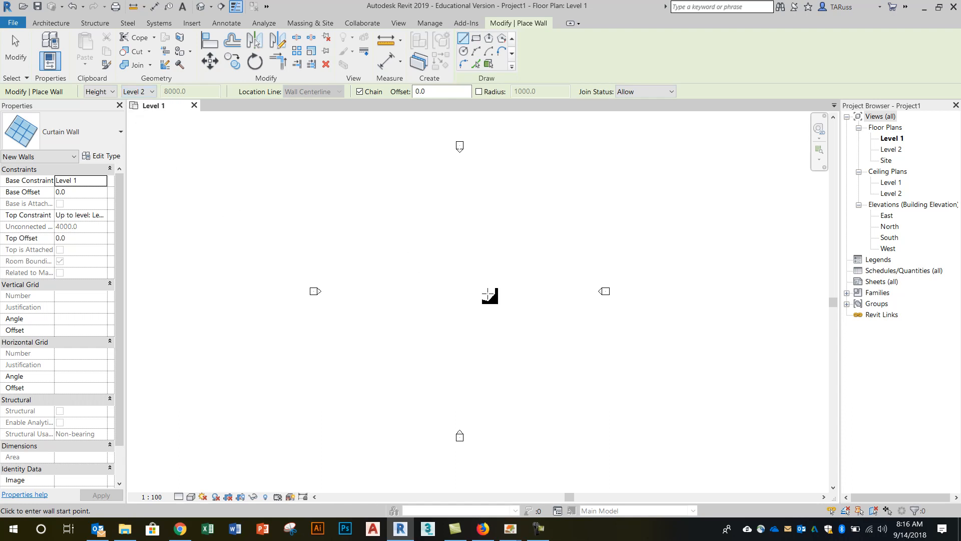
- Draw one horizontal curtain wall segment about 10200 mm long between the east and west elevation markers
scroll(472, 293, "up", 2)
scroll(472, 293, "up", 1)
left_click(383, 292)
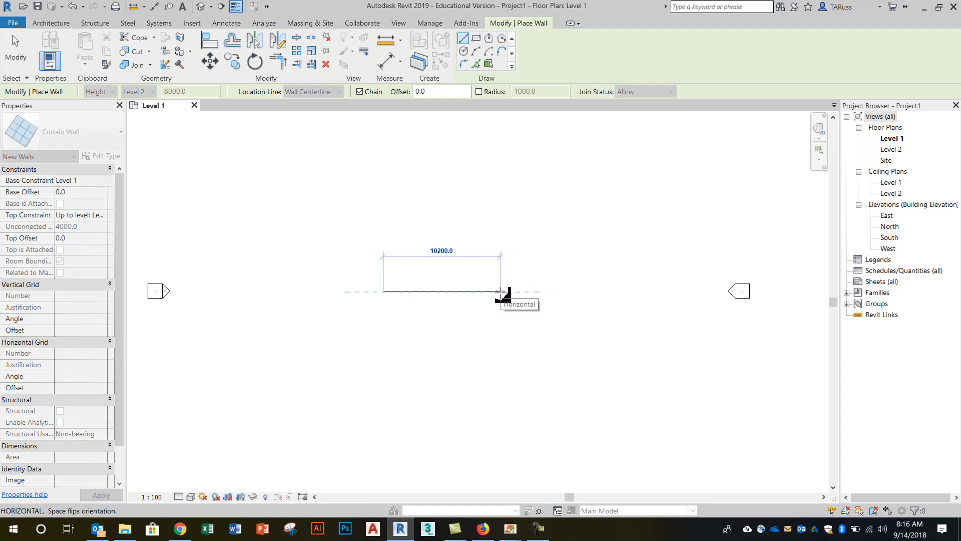
left_click(500, 291)
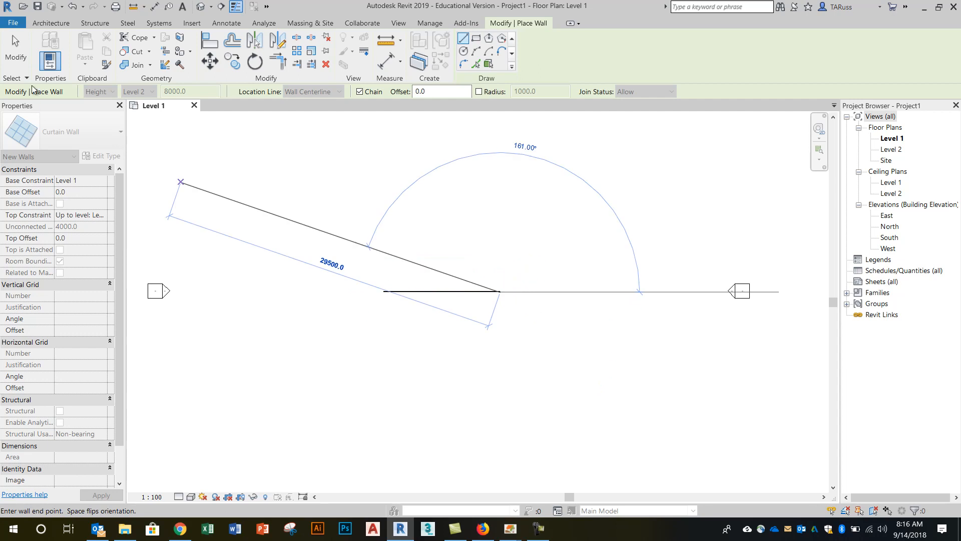
left_click(16, 50)
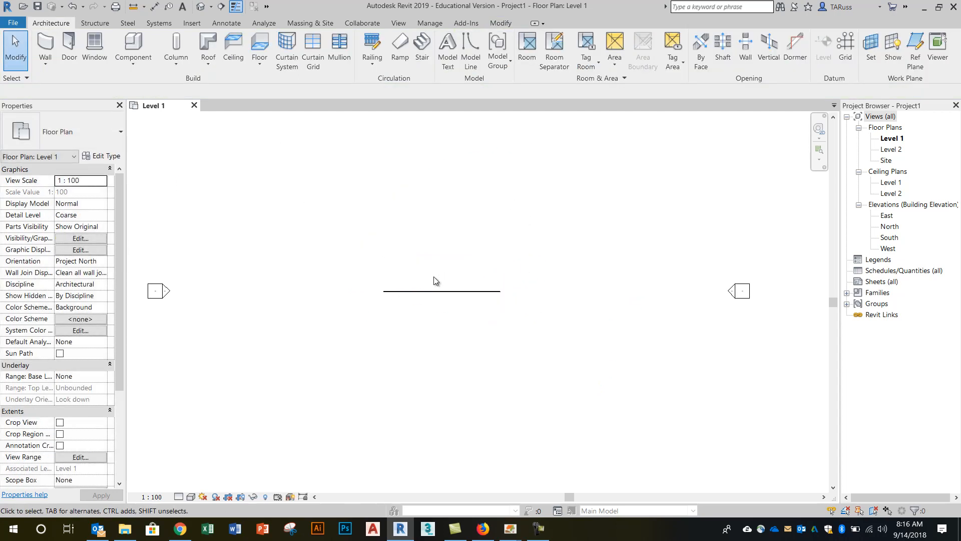
scroll(425, 289, "up", 4)
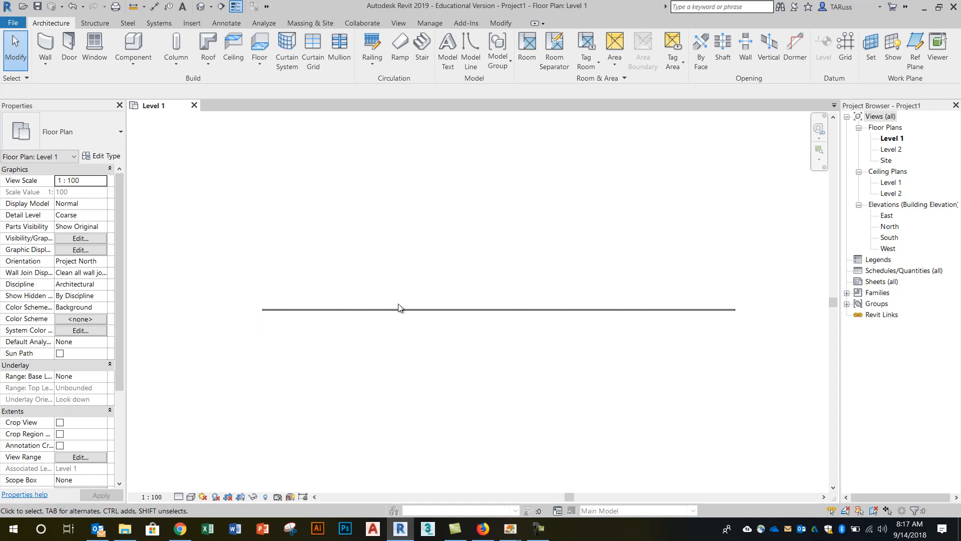
- Open the default 3D view on the curtain wall
left_click(201, 6)
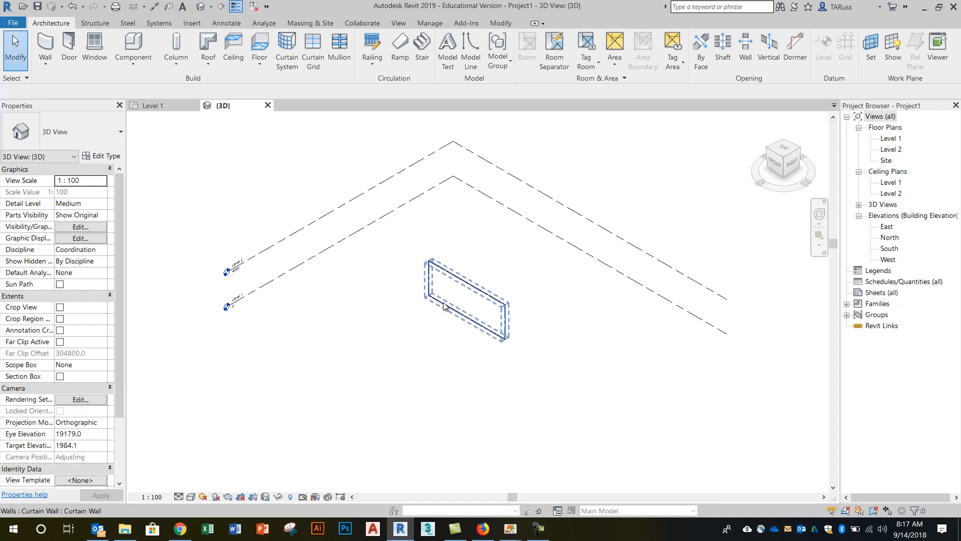
scroll(471, 305, "up", 5)
scroll(491, 338, "up", 2)
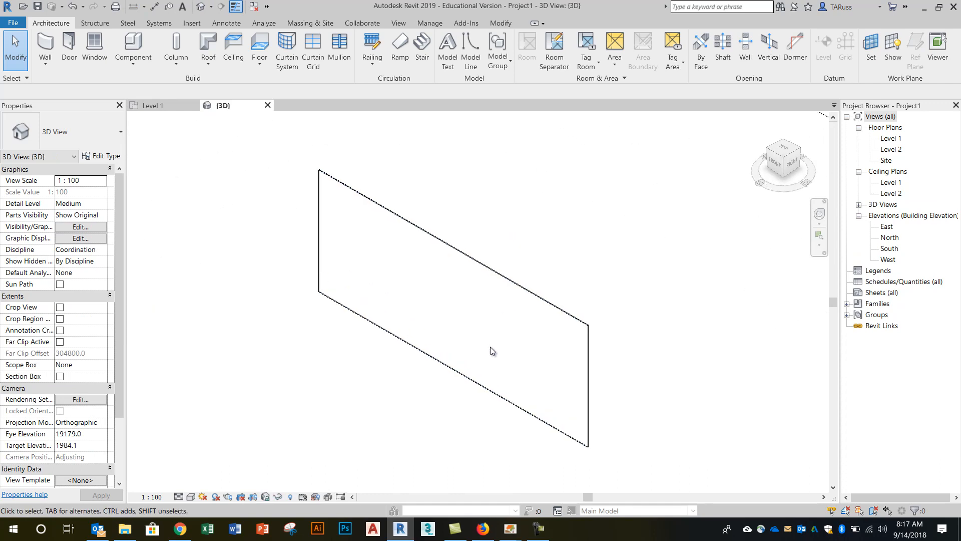
- Examine the curtain wall's thickness at its upper end corner, then return to a view of the whole wall face
middle_click_drag(544, 279, 502, 278, "shift")
scroll(527, 369, "up", 2)
scroll(540, 321, "up", 3)
scroll(544, 298, "up", 7)
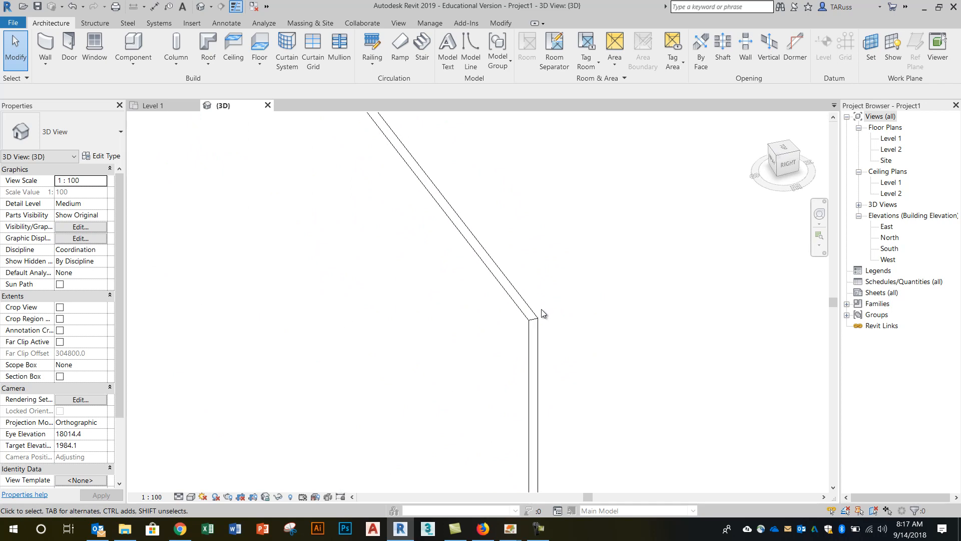
scroll(539, 302, "down", 10)
middle_click_drag(529, 291, 575, 286, "shift")
middle_click_drag(411, 277, 455, 285)
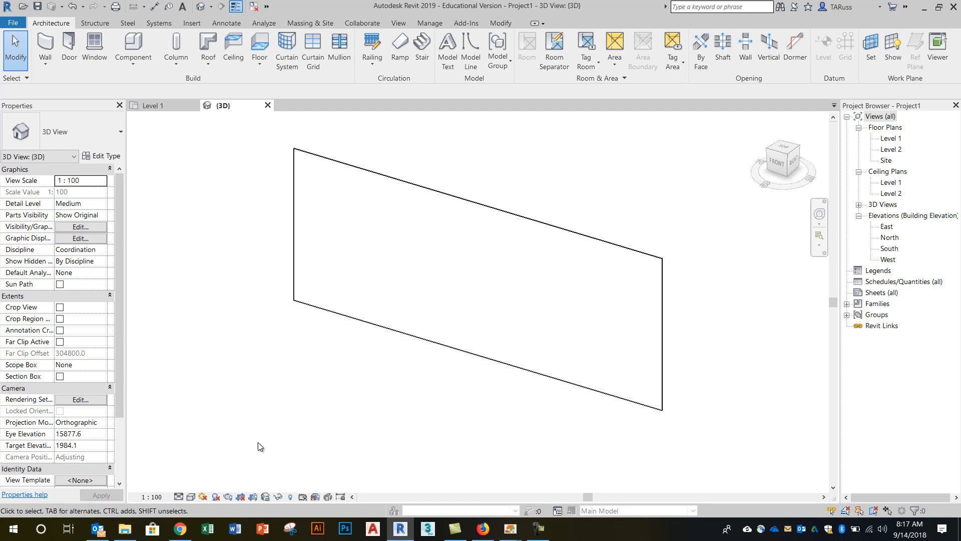
- Set the 3D view's detail level to Fine and its visual style to a shaded display
left_click(179, 496)
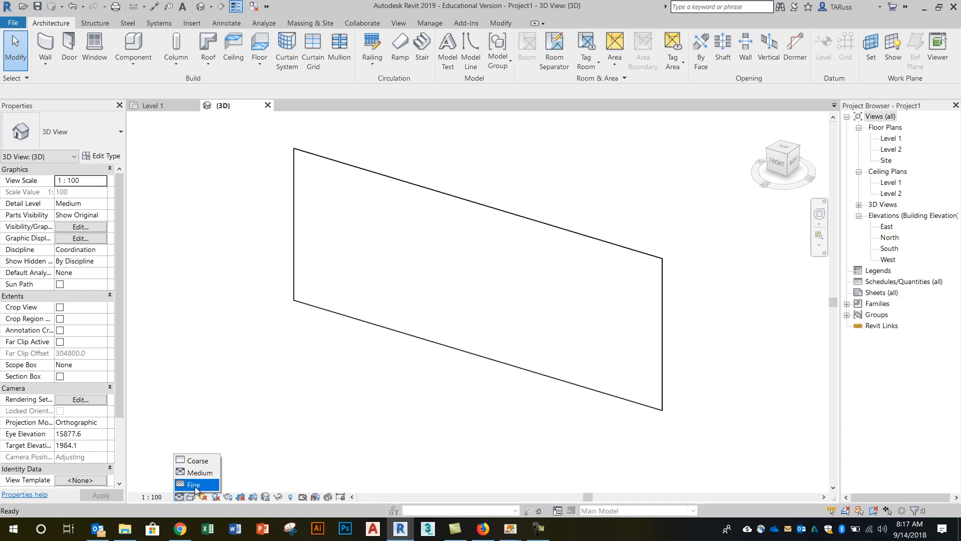
left_click(195, 486)
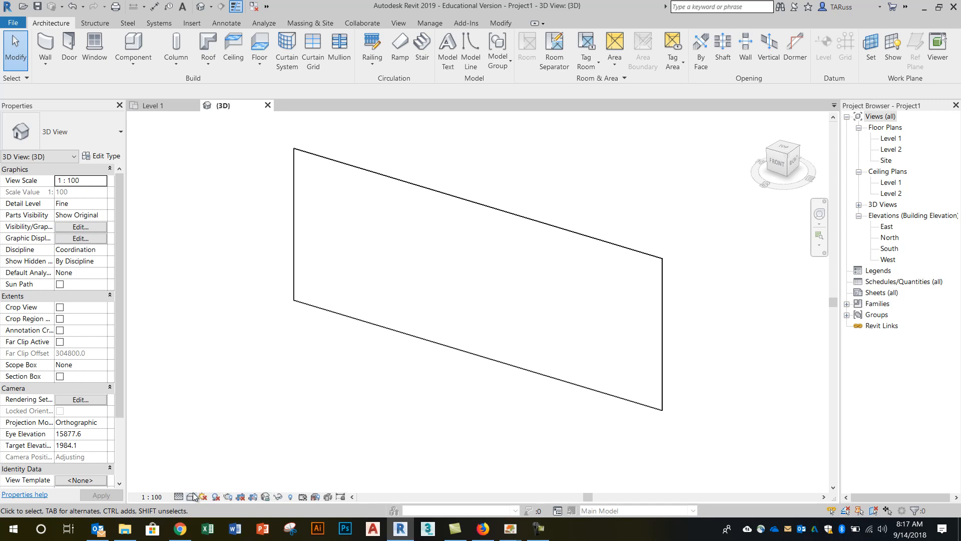
left_click(192, 497)
left_click(223, 449)
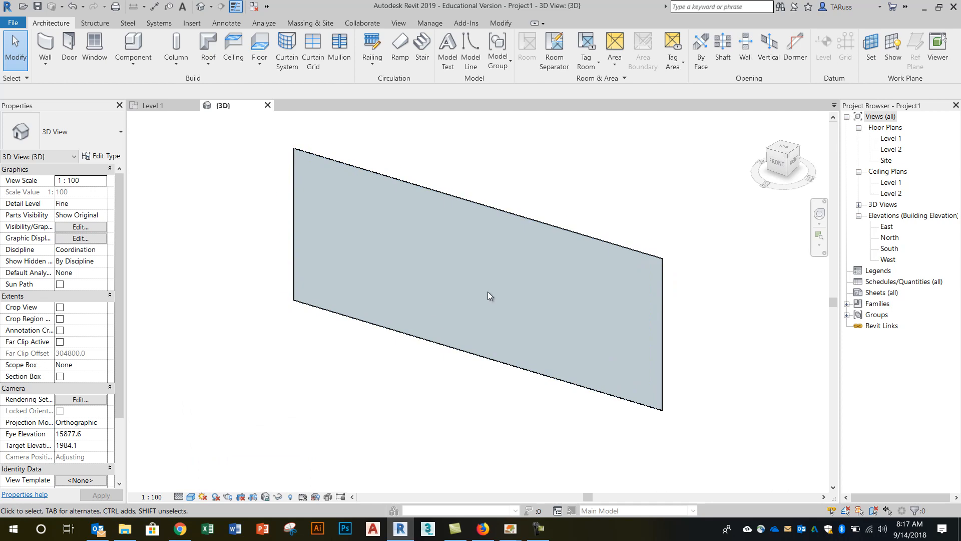
- Switch to Chrome and run a Google image search for "curtain wall" in a new tab
left_click(181, 528)
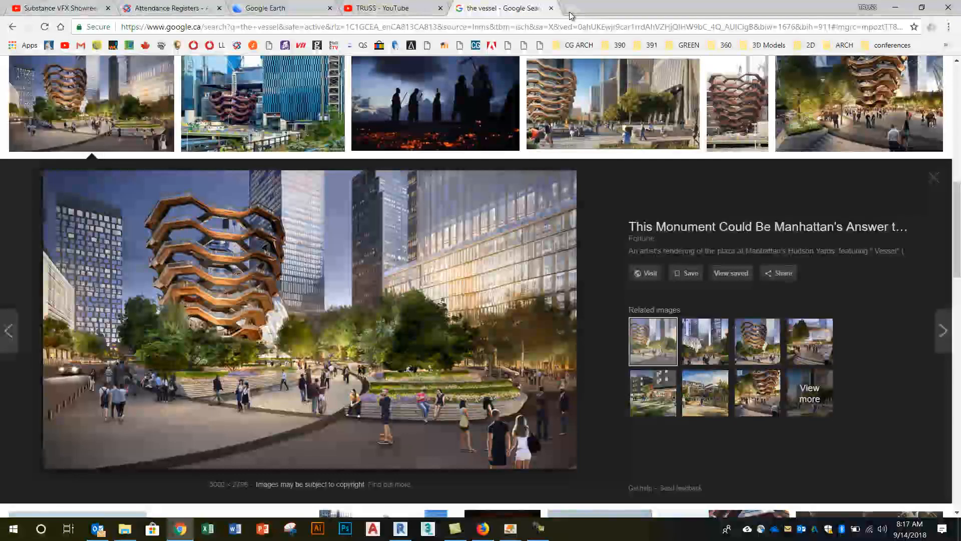
left_click(572, 9)
type("c")
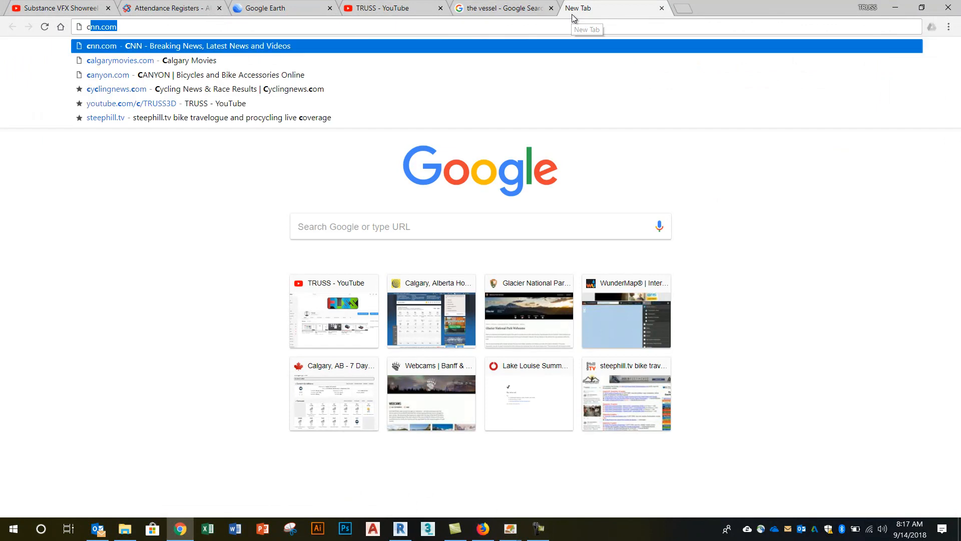
type("urtain wall")
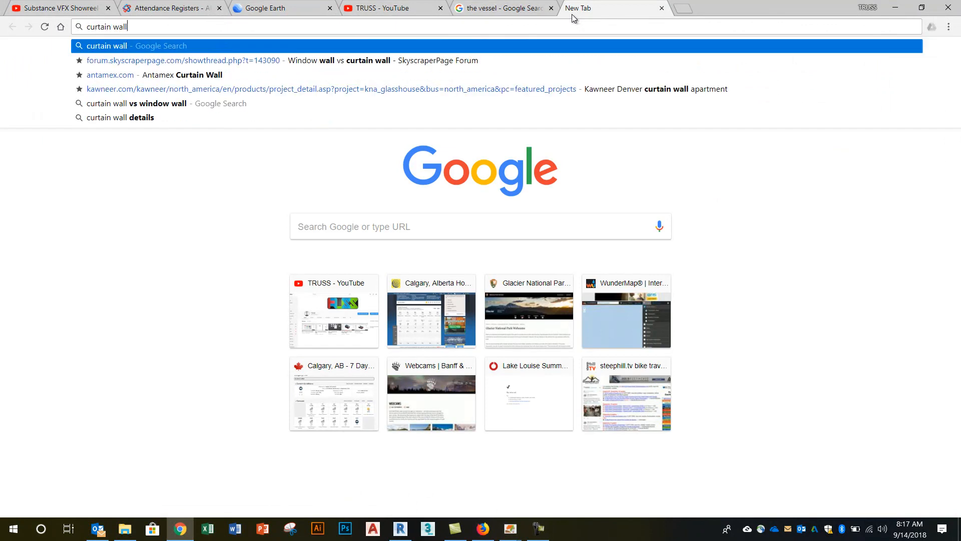
key("Return")
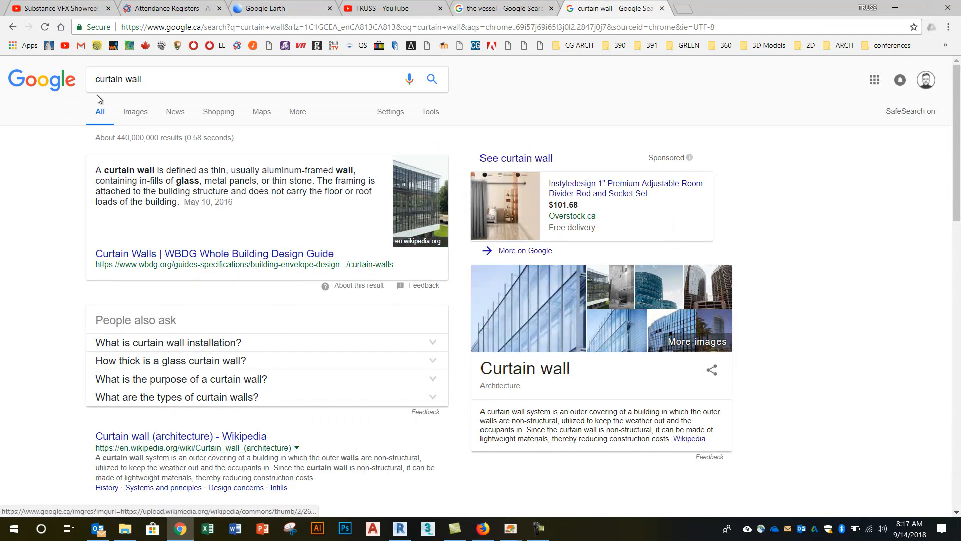
left_click(134, 114)
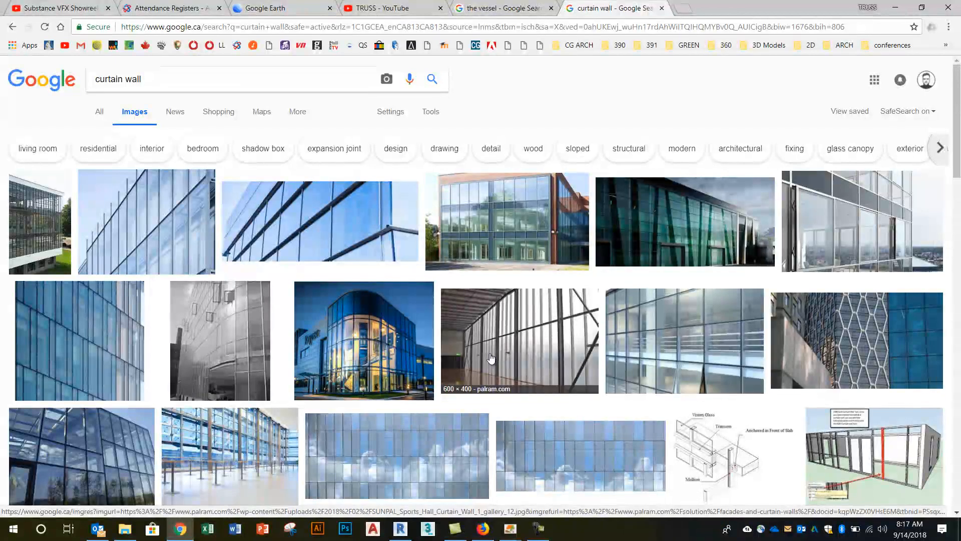
- Browse the curtain wall images and examine the enlarged photo of a glass facade with an open window panel
scroll(422, 354, "down", 5)
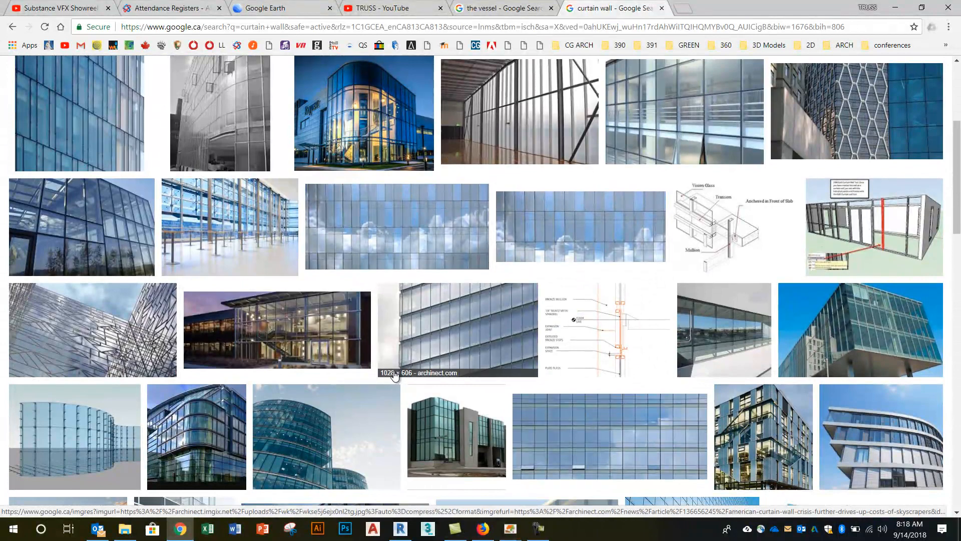
scroll(666, 351, "up", 1)
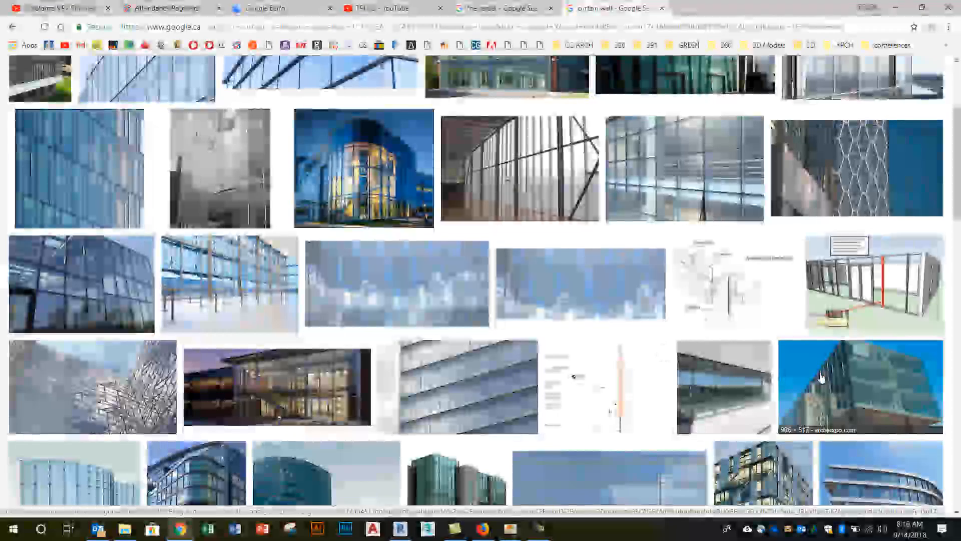
scroll(433, 371, "up", 1)
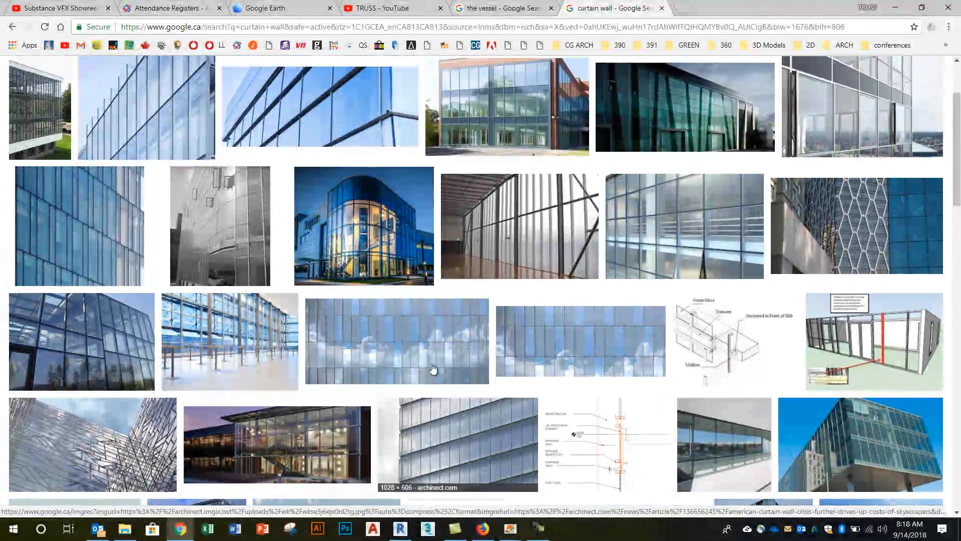
scroll(434, 370, "up", 1)
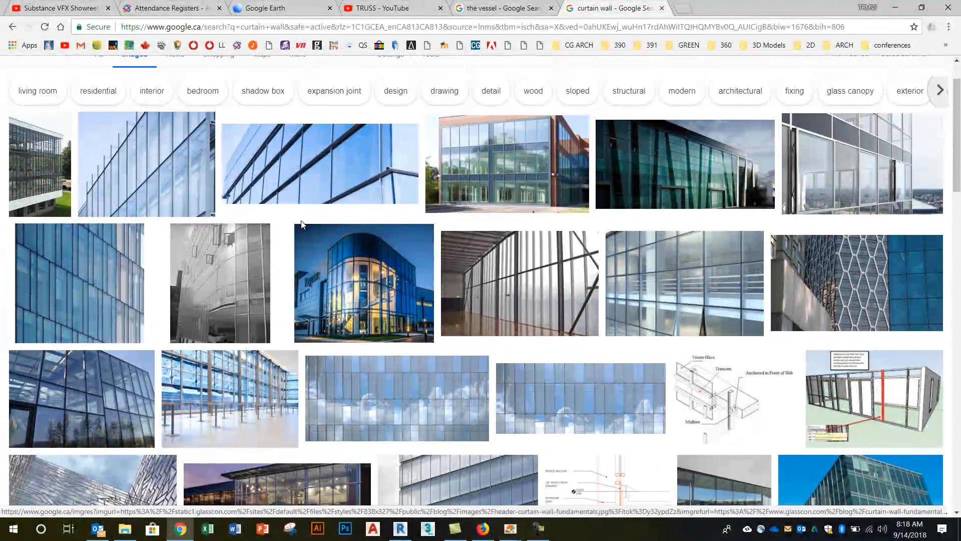
scroll(242, 280, "down", 8)
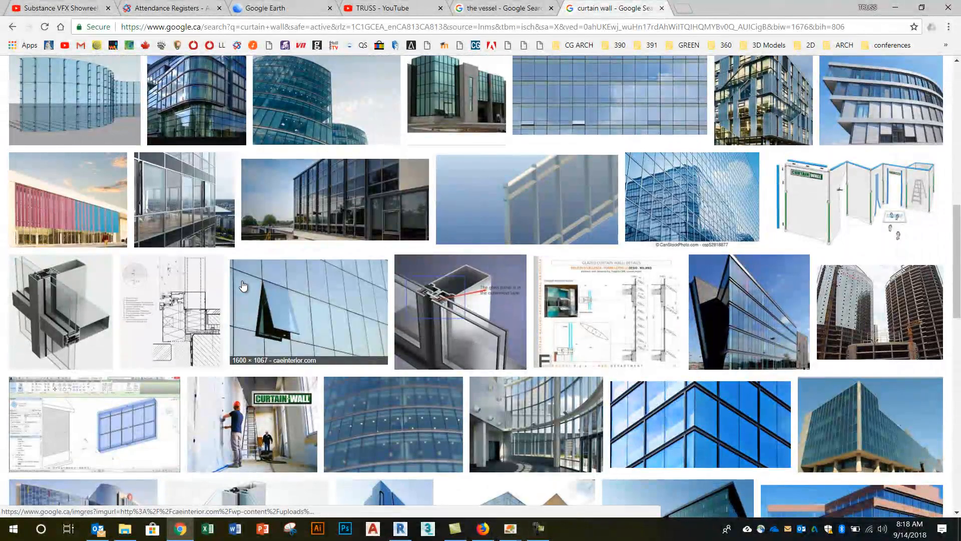
scroll(242, 285, "down", 3)
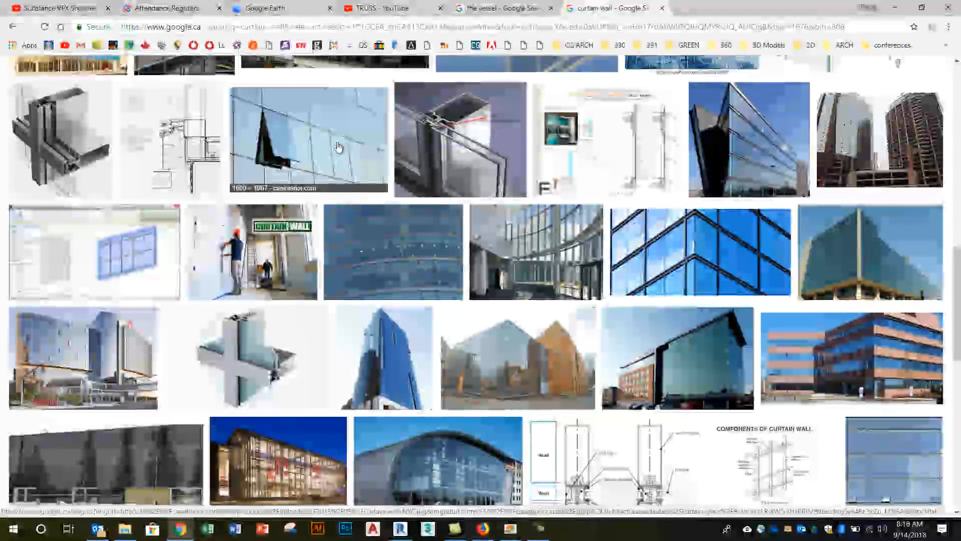
left_click(342, 149)
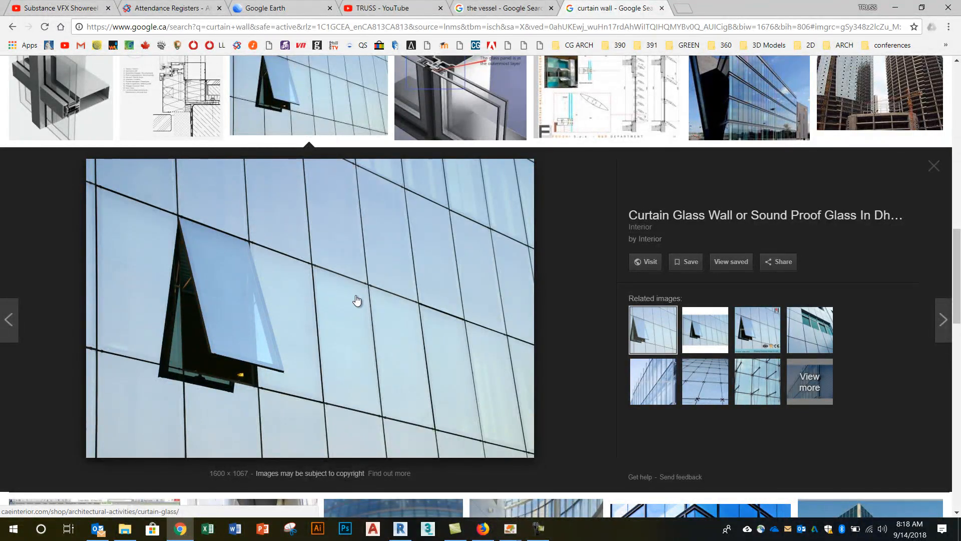
left_click(941, 171)
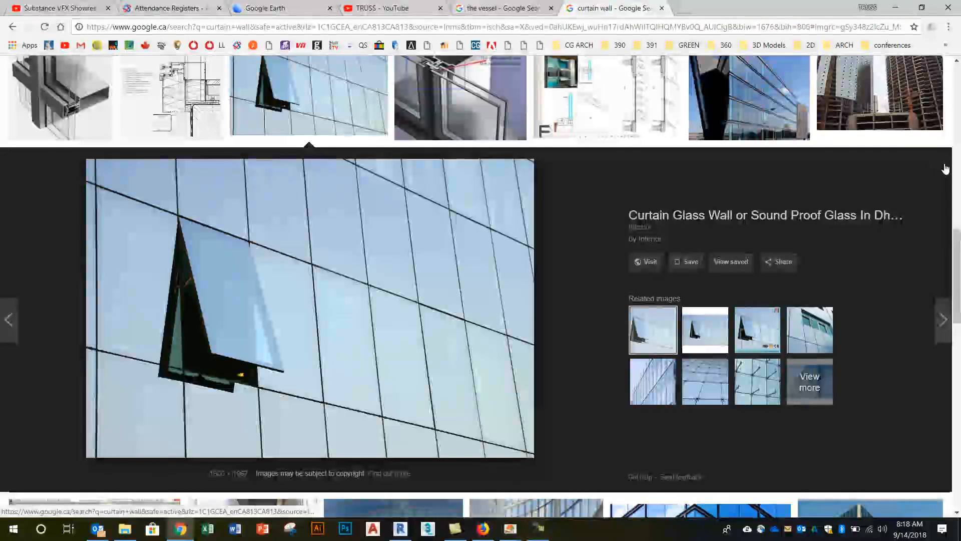
left_click(941, 170)
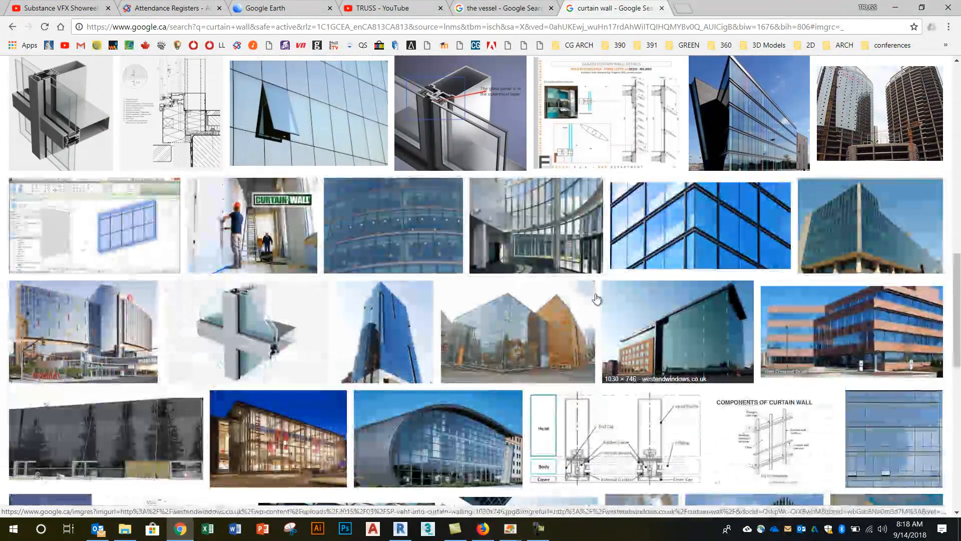
- Examine the enlarged photo of the green-glazed building by C.R. Laurence, close it and return to the Revit 3D view
scroll(512, 293, "down", 5)
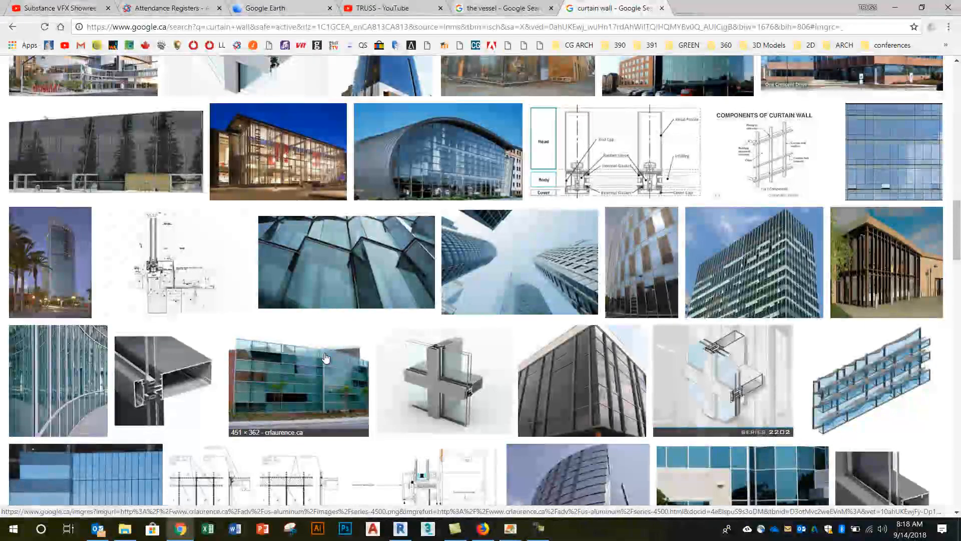
left_click(277, 383)
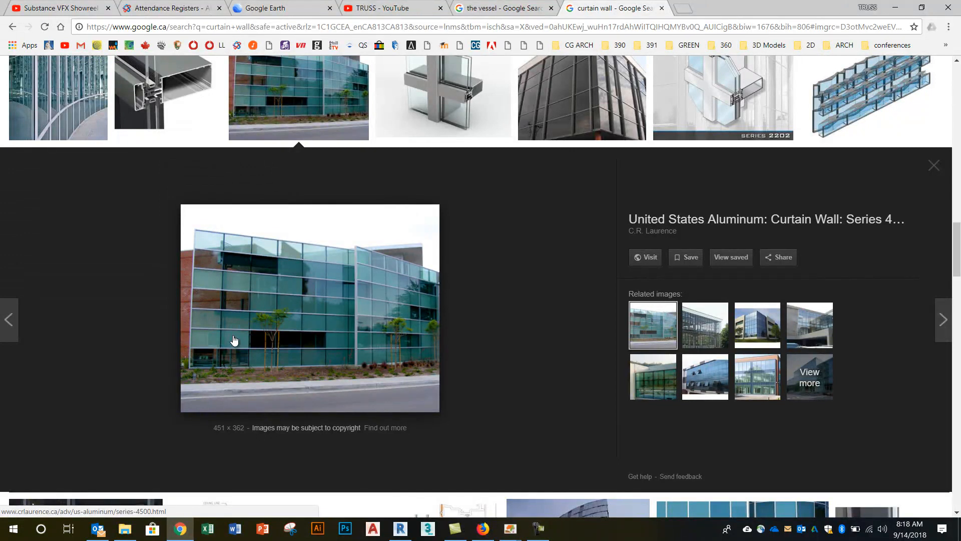
left_click(935, 167)
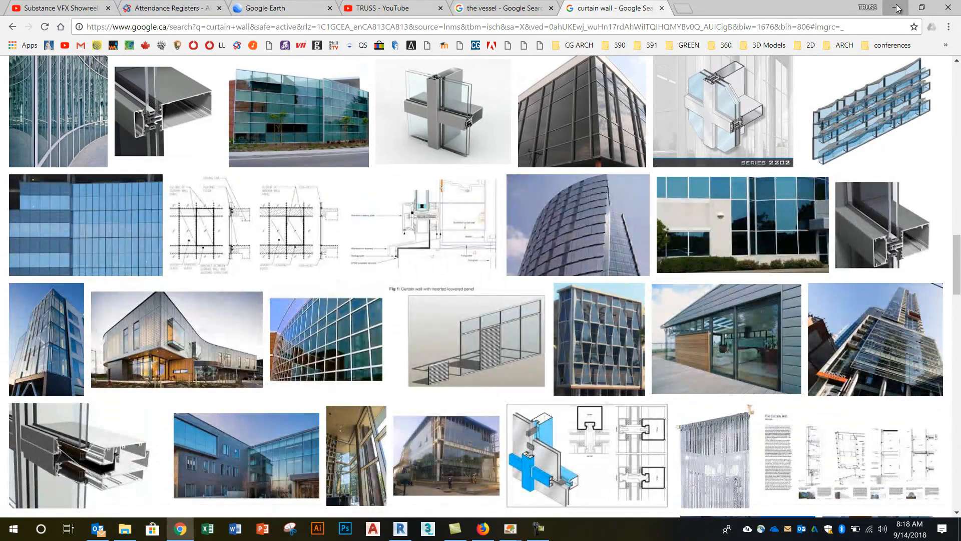
left_click(897, 7)
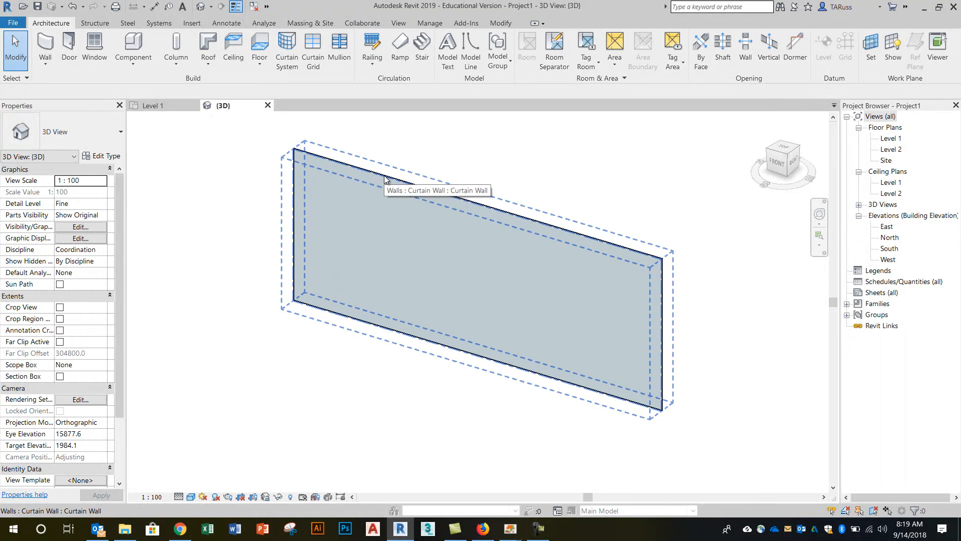
- Select the curtain wall in the 3D view, examine its constraint and vertical and horizontal grid properties, and clear the selection
left_click(320, 159)
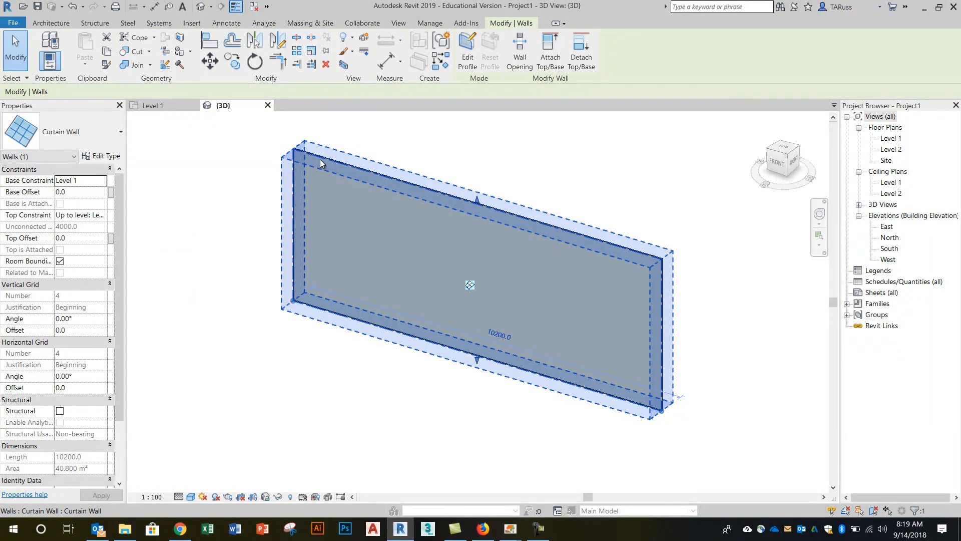
left_click(649, 199)
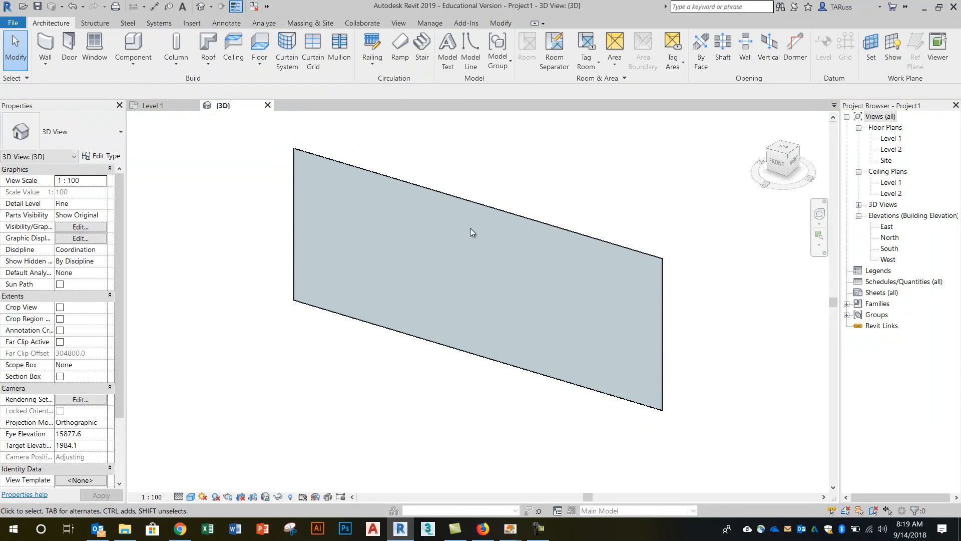
left_click(502, 253)
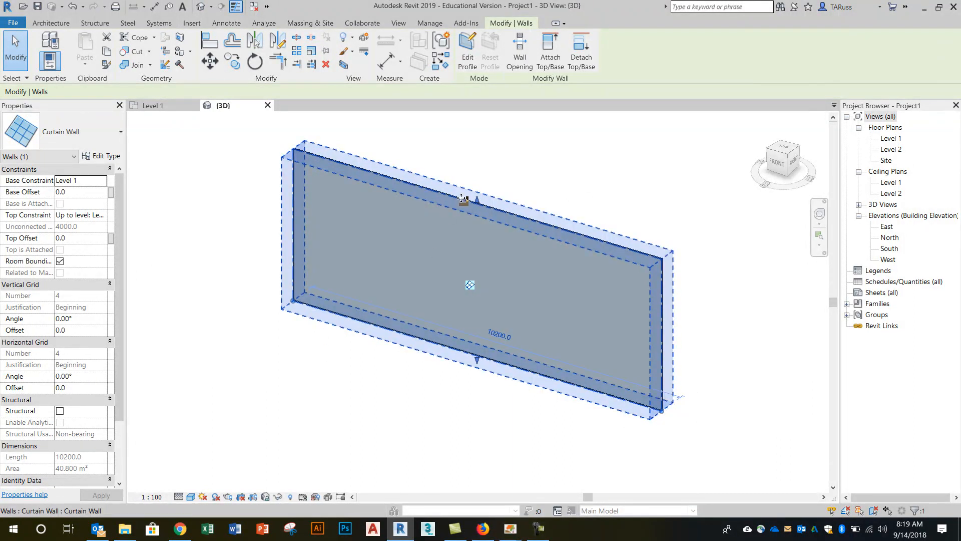
left_click(478, 205)
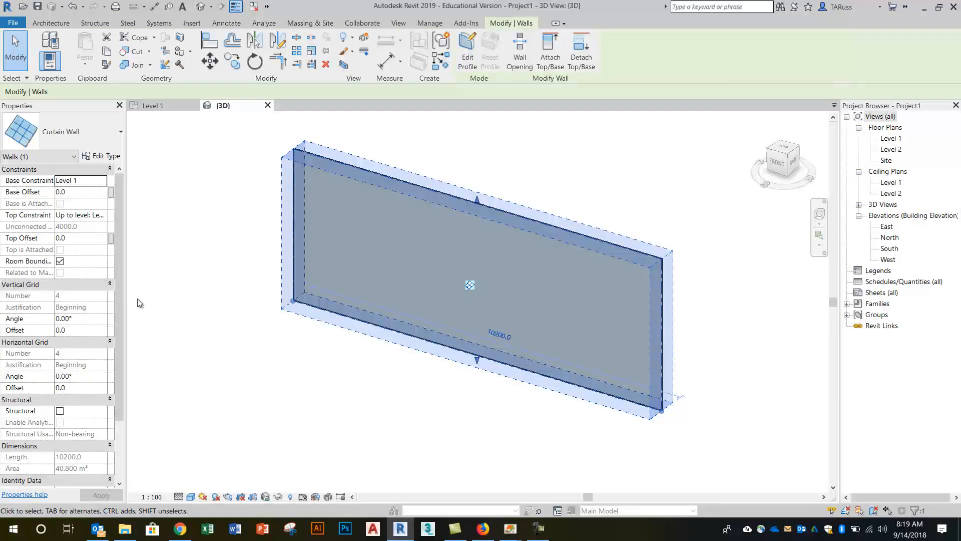
key("ctrl")
key("ctrl")
key("ctrl")
key("ctrl")
key("ctrl")
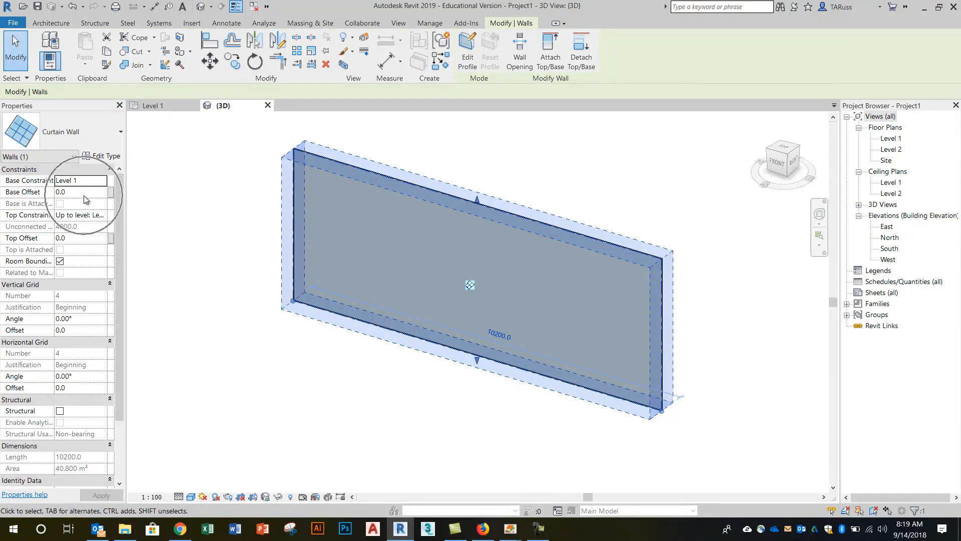
key("ctrl")
key("ctrl")
key("ctrl")
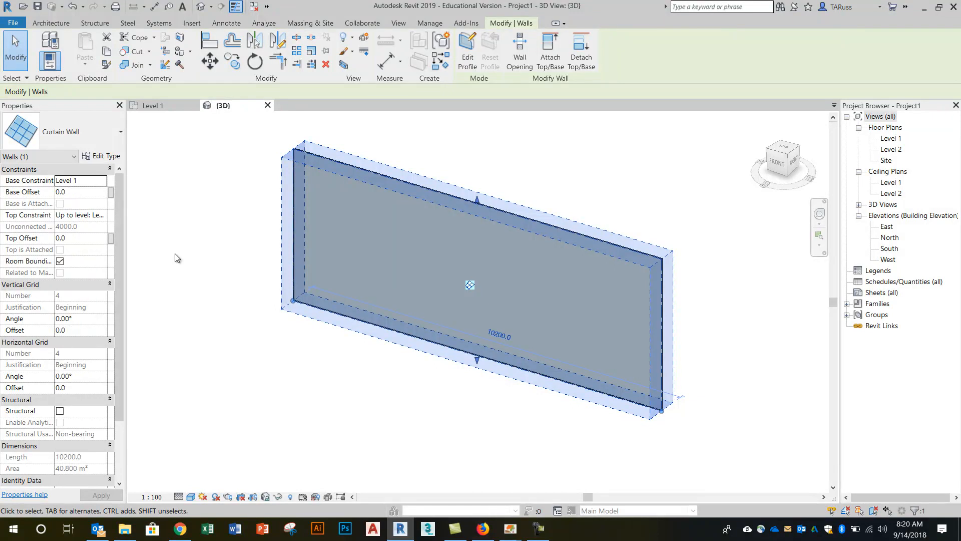
middle_click_drag(412, 281, 426, 305)
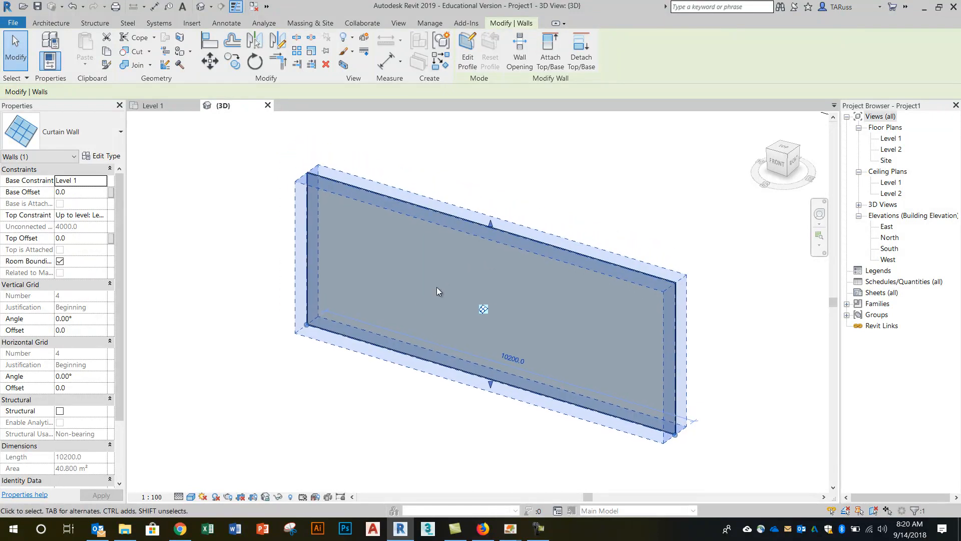
left_click(249, 179)
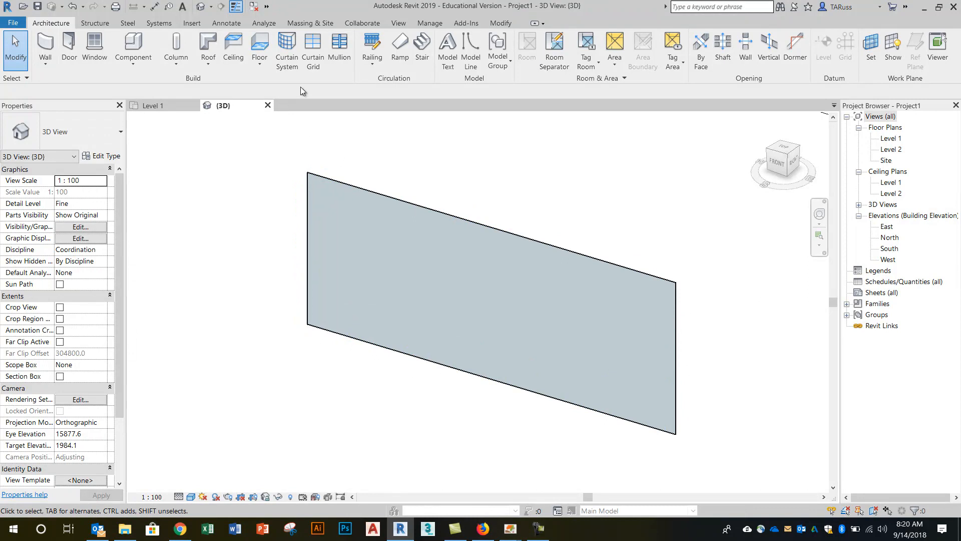
- Place four vertical curtain grid lines through all segments, starting near the wall's left end and spaced about 1000 to 1100 mm apart
left_click(312, 59)
left_click(314, 55)
left_click(339, 183)
left_click(376, 196)
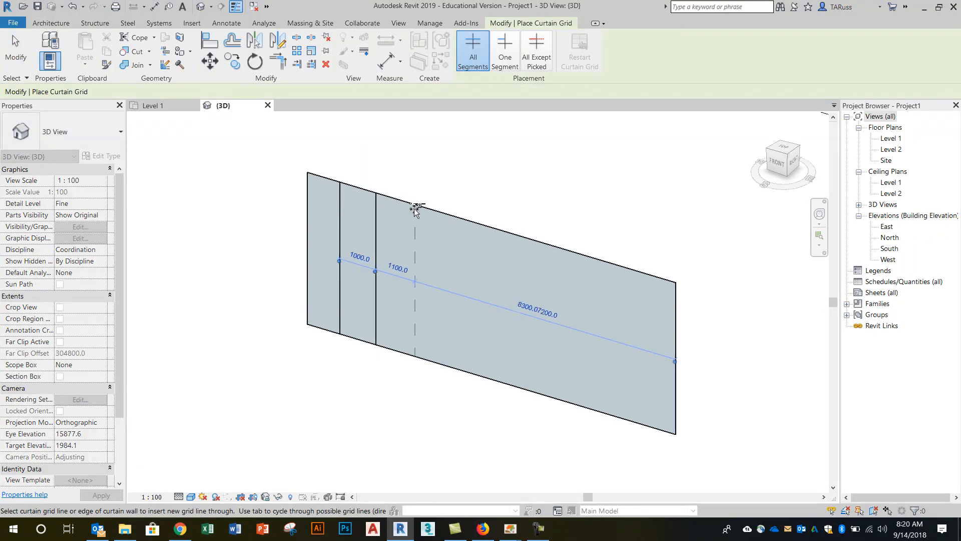
left_click(415, 206)
left_click(453, 215)
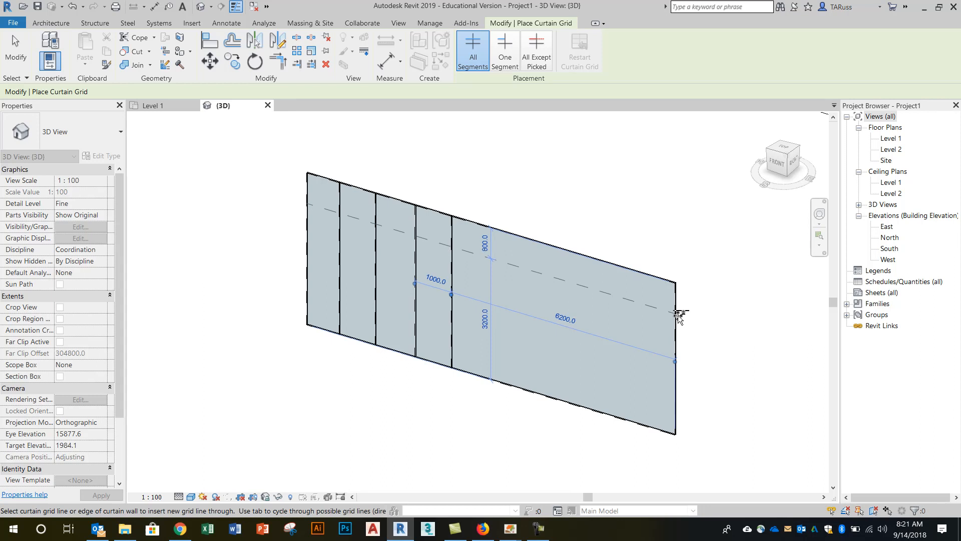
- Place three horizontal curtain grid lines across the wall, the first 900 mm below the top edge and the others 1033.3 mm apart
left_click(677, 316)
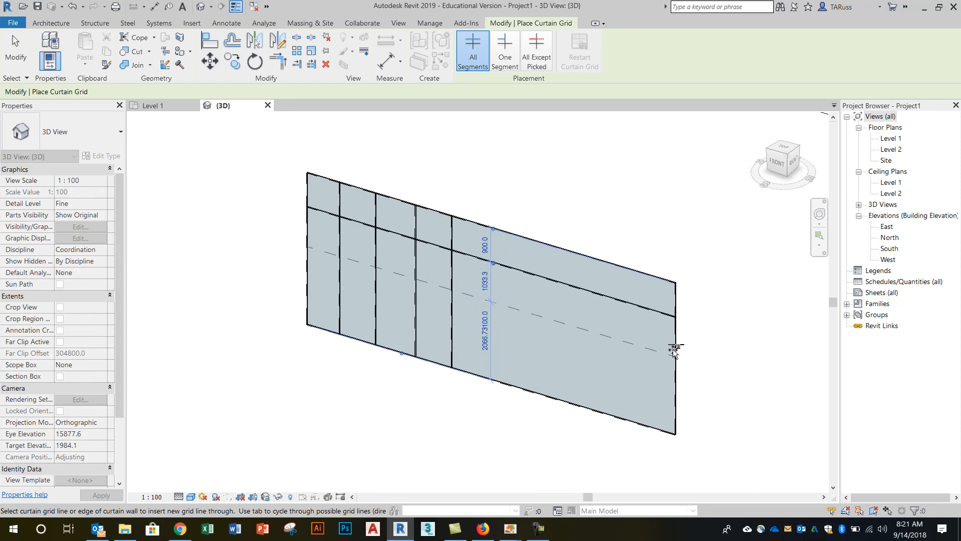
left_click(676, 353)
left_click(678, 389)
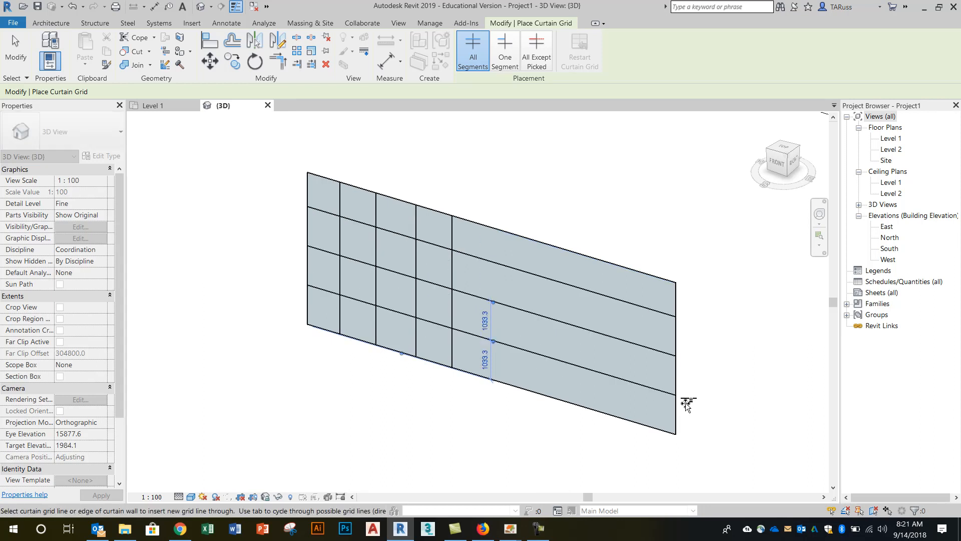
- Place four more vertical grid lines across the wall's undivided right portion, the last one 1333.3 mm from the end, and finish the grid
left_click(487, 229)
left_click(531, 238)
left_click(580, 256)
left_click(627, 271)
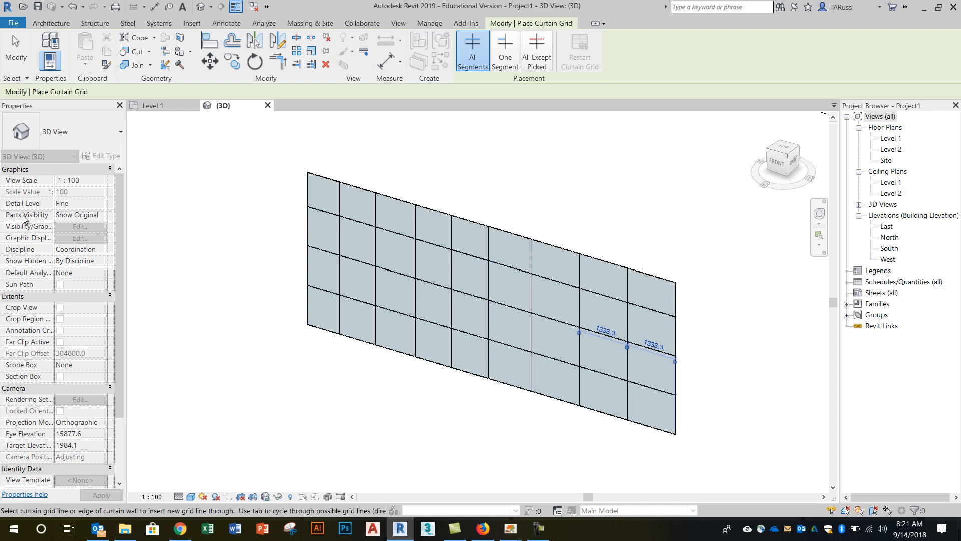
left_click(16, 59)
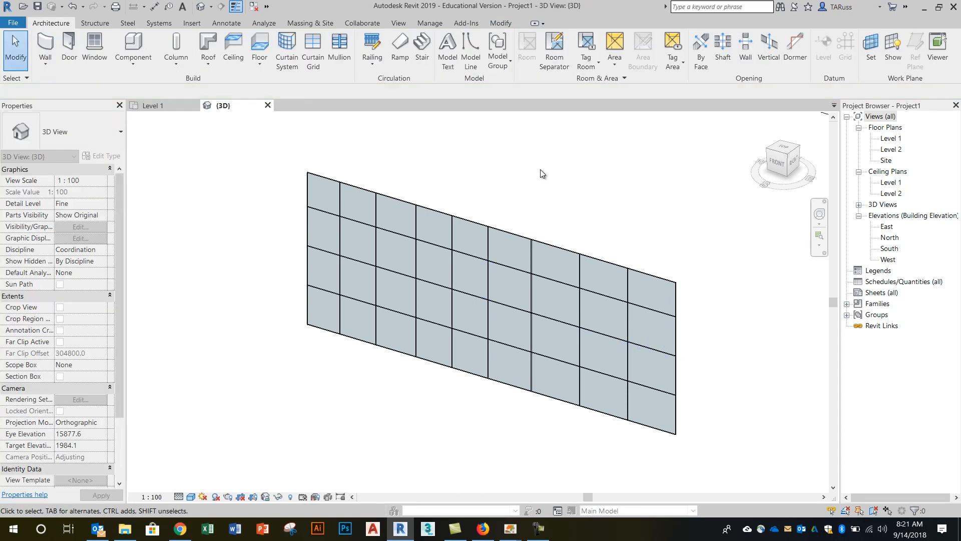
- Select the third vertical grid line from the left, check its spacing to the neighbouring lines, and clear the selection
middle_click_drag(543, 234, 538, 225)
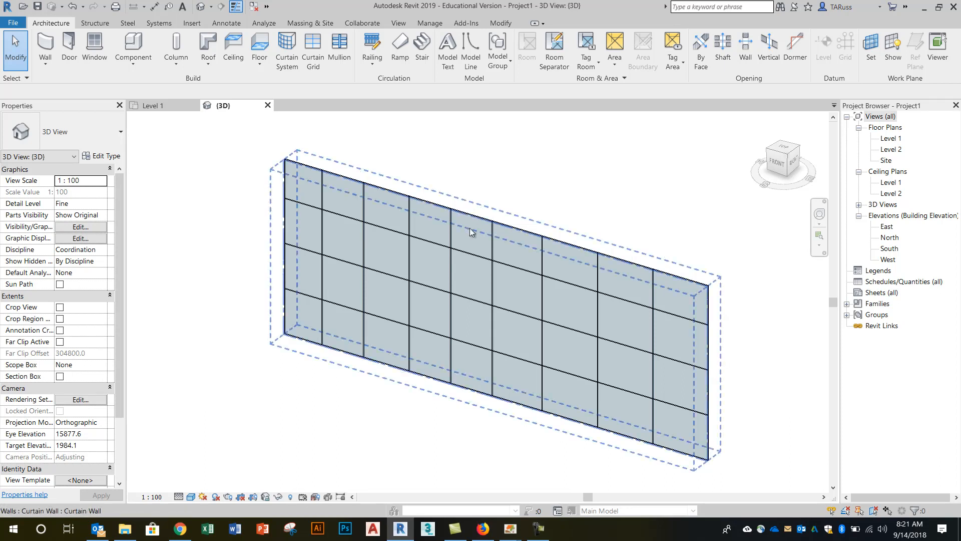
left_click(409, 266)
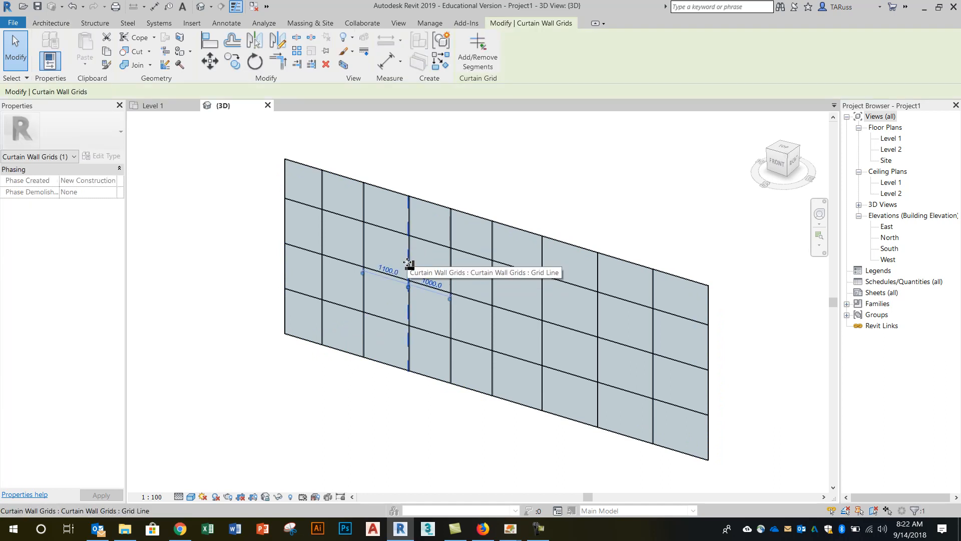
key("Escape")
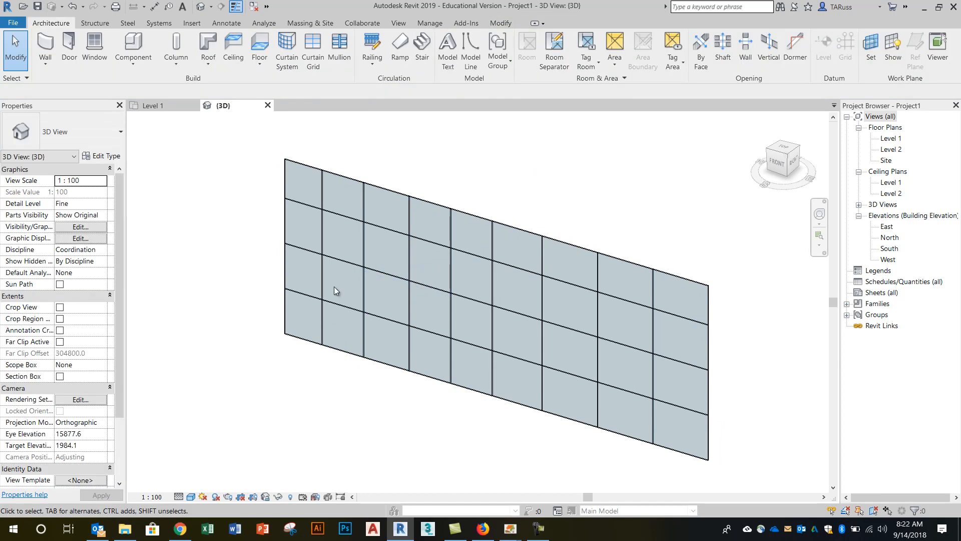
left_click(410, 244)
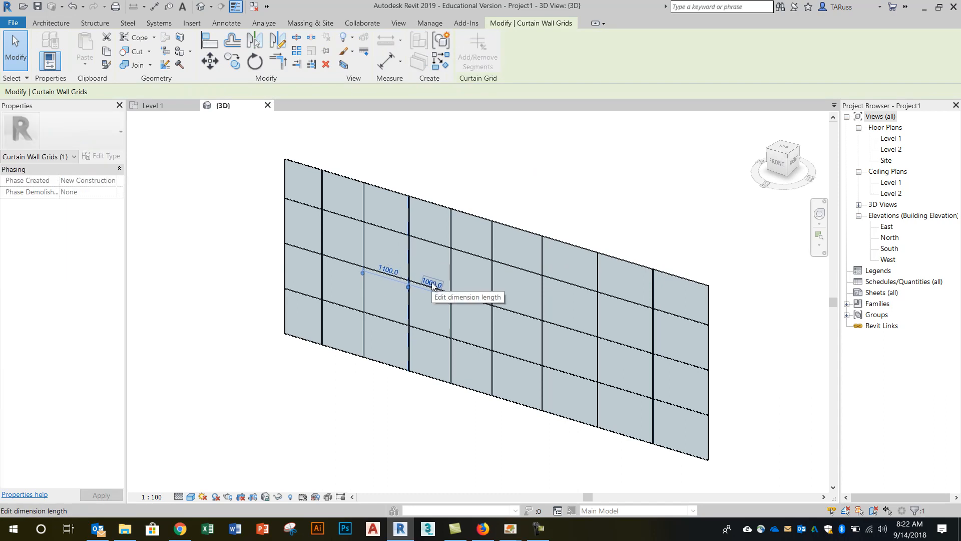
left_click(532, 184)
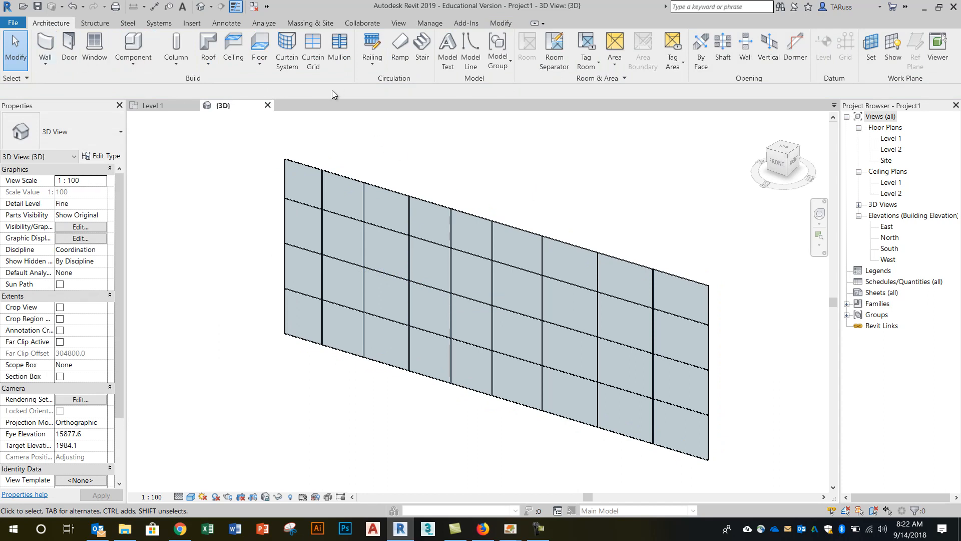
- Place 50mm x 150mm rectangular mullions on all grid lines of the curtain wall at once
left_click(337, 48)
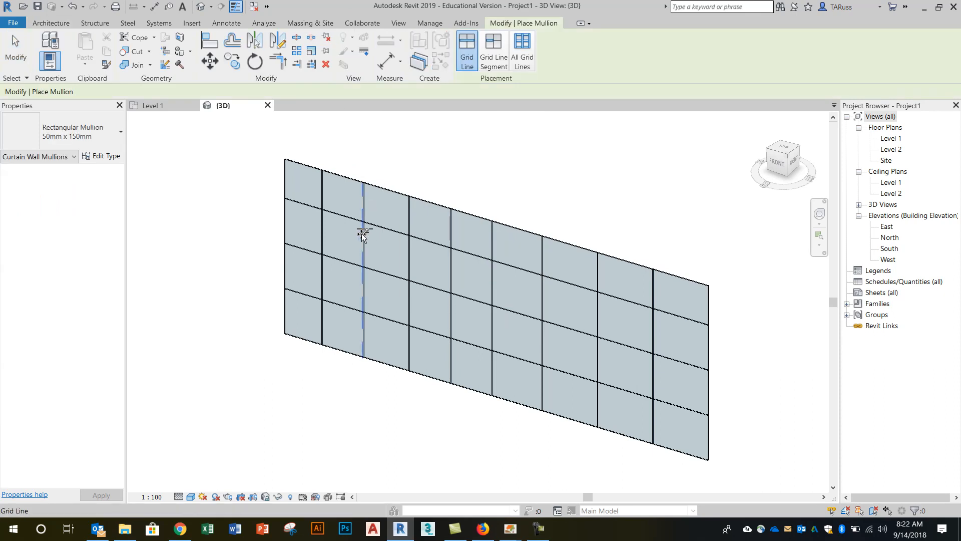
left_click(387, 229)
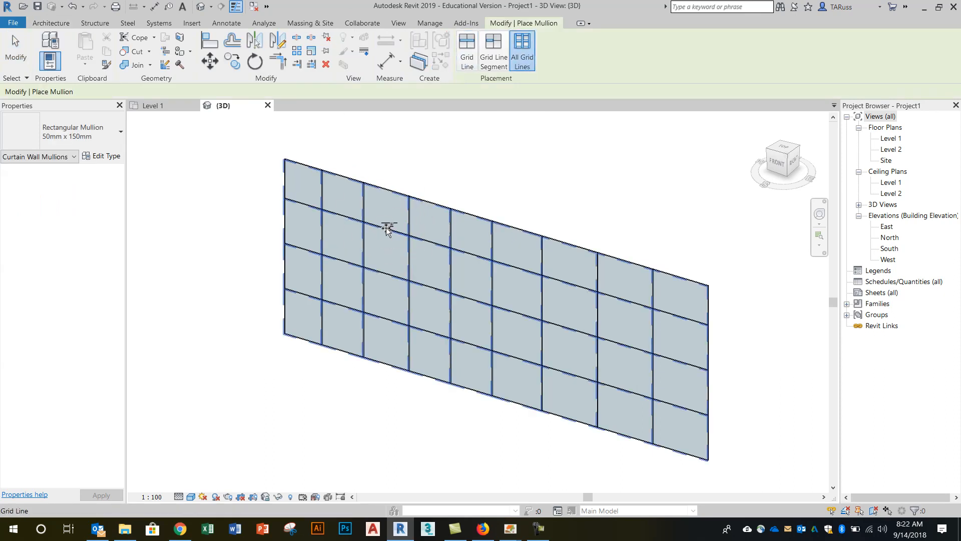
left_click(523, 59)
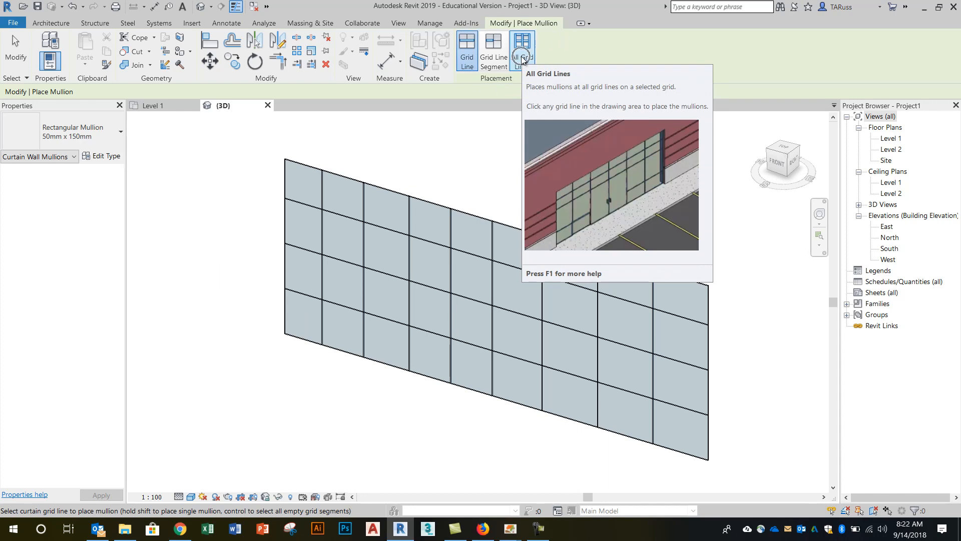
left_click(523, 53)
left_click(521, 53)
left_click(521, 55)
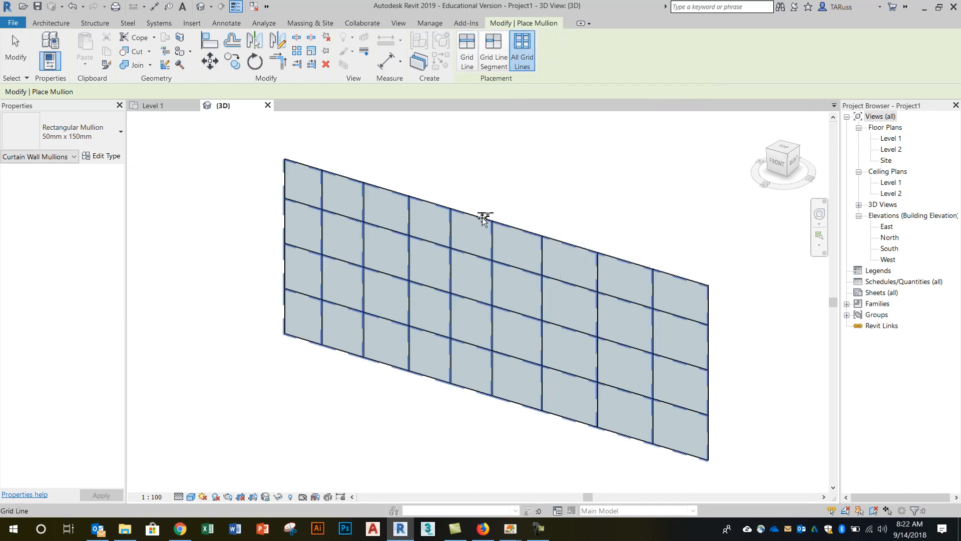
left_click(465, 254)
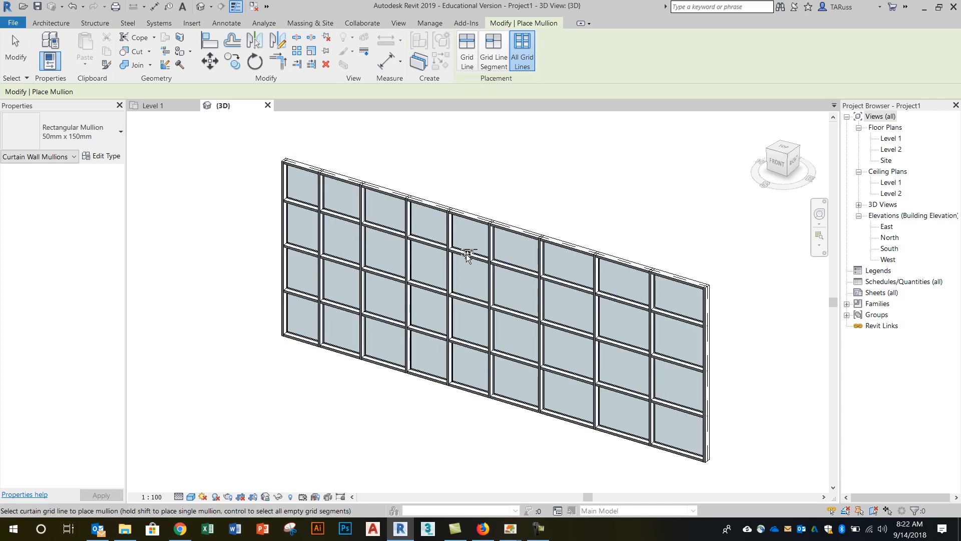
left_click(16, 50)
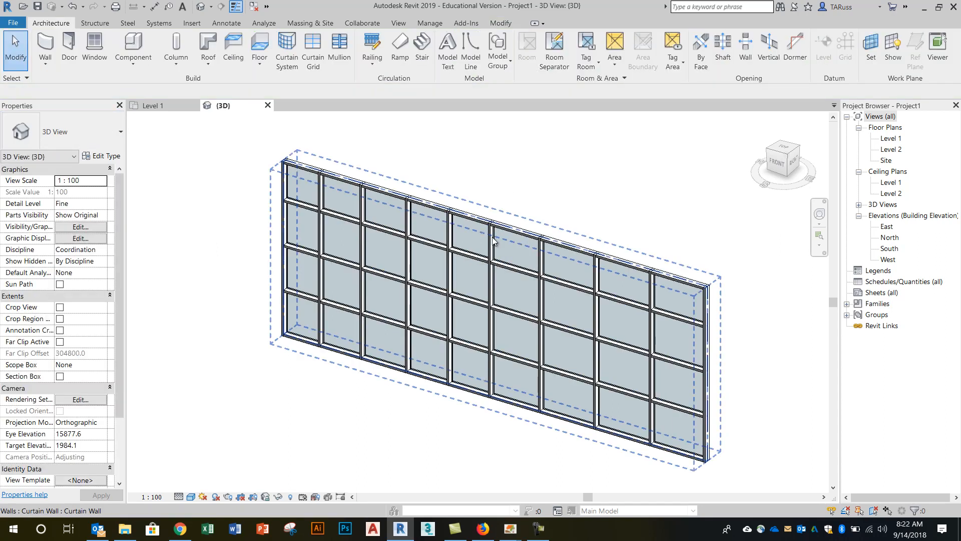
- Examine the curtain wall's mullions, their joints and the glass panels up close and from a slightly rotated 3D view
scroll(506, 235, "up", 5)
scroll(489, 226, "down", 5)
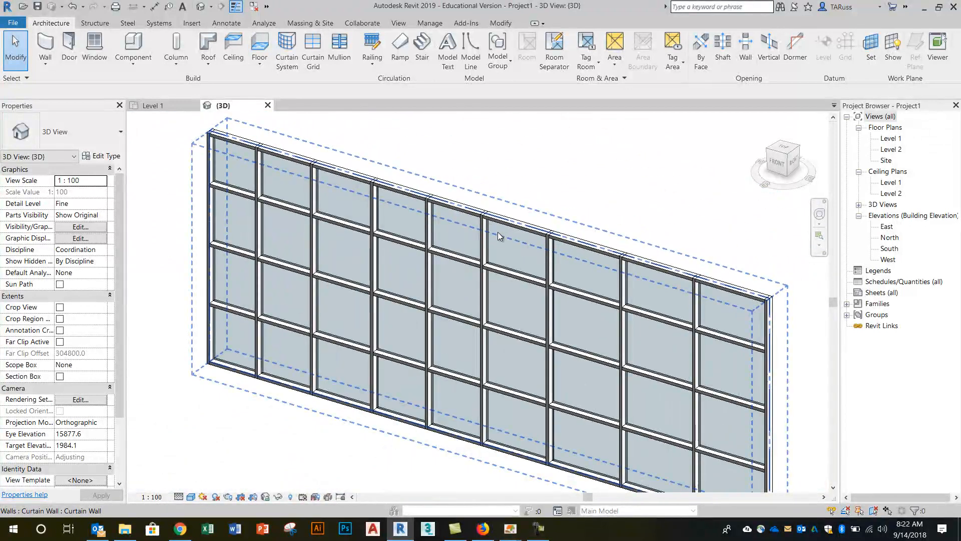
middle_click_drag(441, 261, 417, 259, "shift")
scroll(540, 285, "up", 5)
scroll(537, 279, "up", 6)
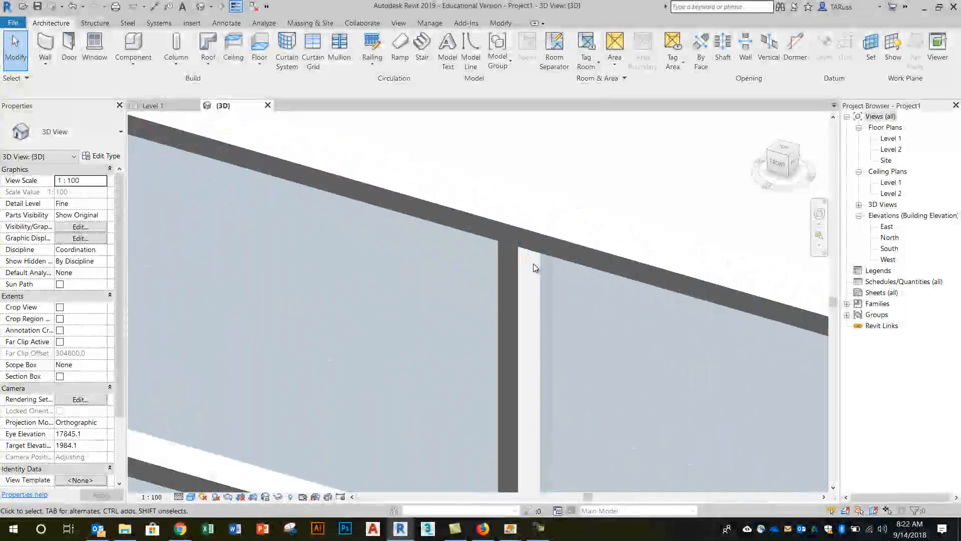
scroll(532, 234, "down", 7)
scroll(531, 225, "down", 8)
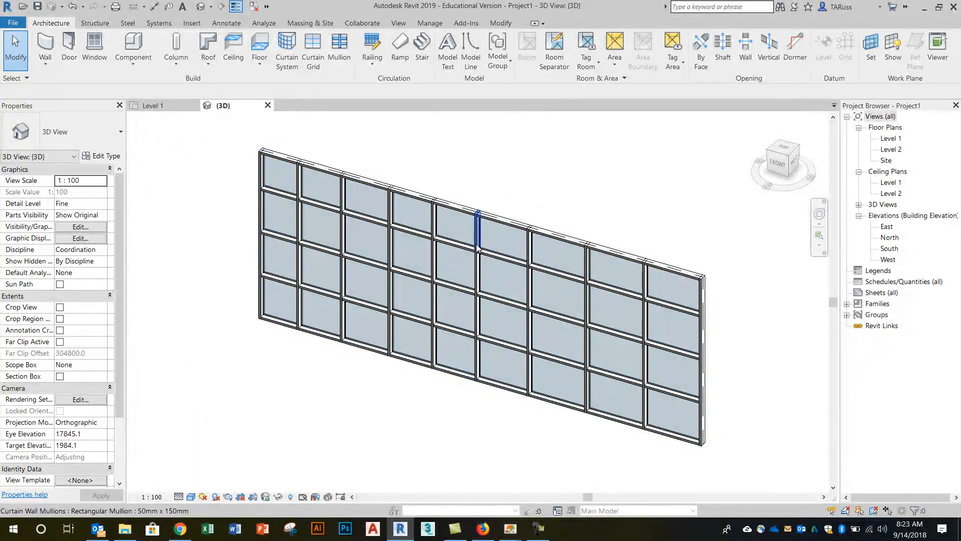
left_click(500, 257)
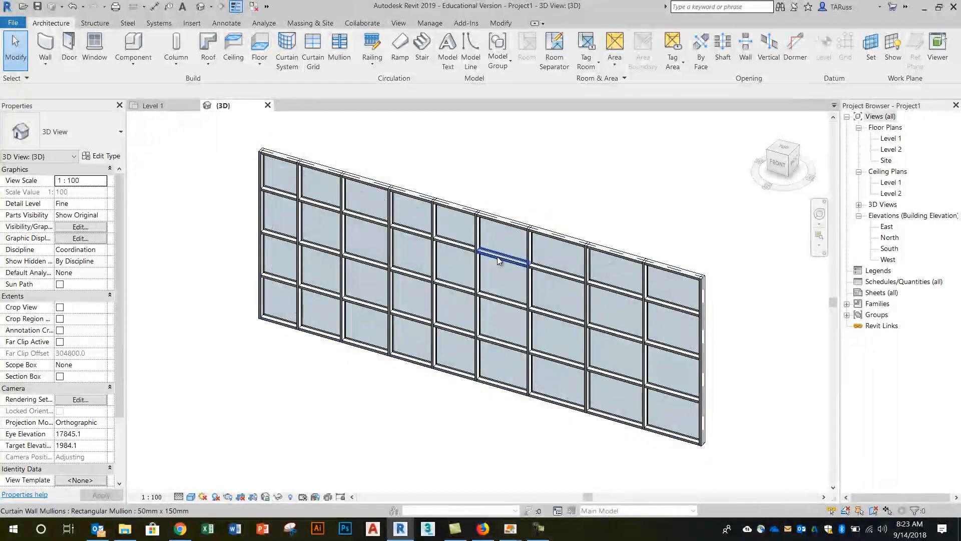
key("Escape")
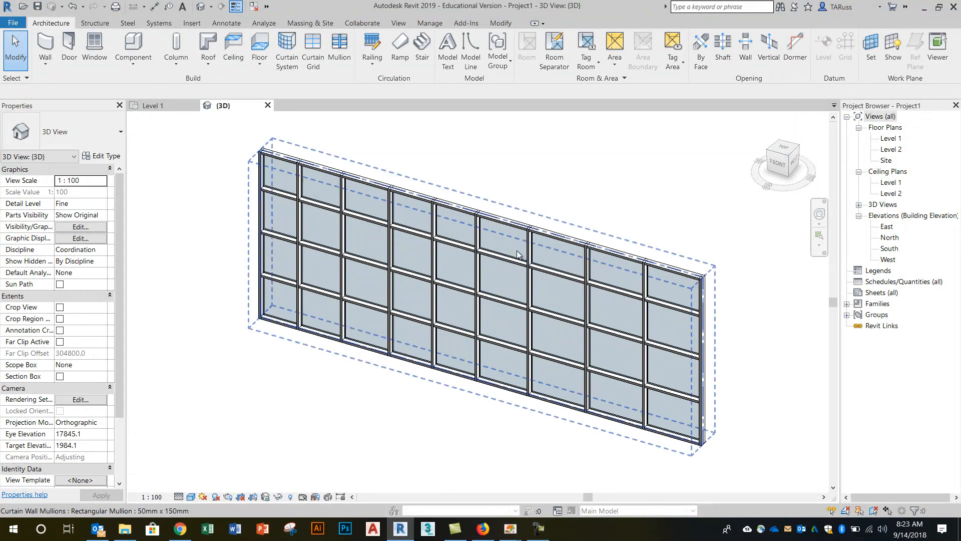
scroll(503, 260, "up", 5)
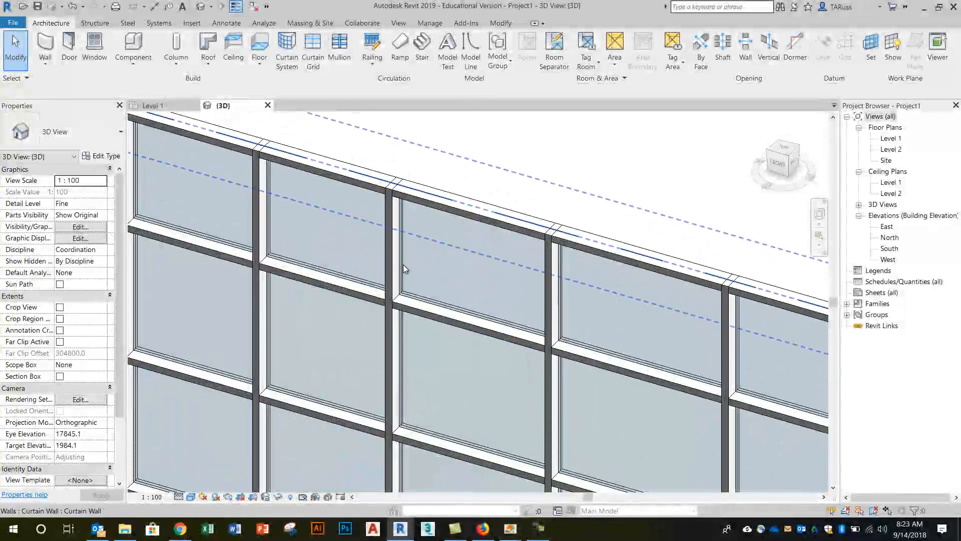
scroll(523, 258, "down", 5)
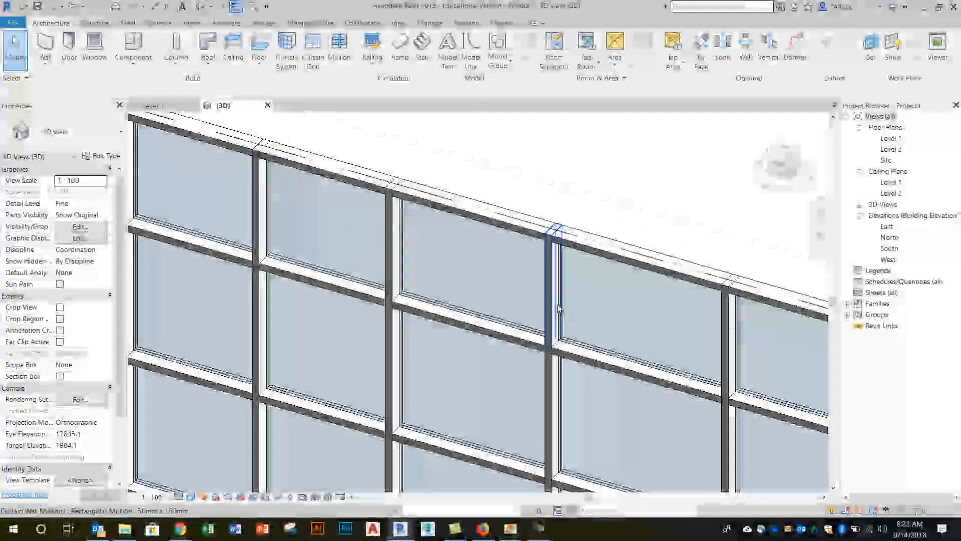
scroll(521, 241, "up", 2)
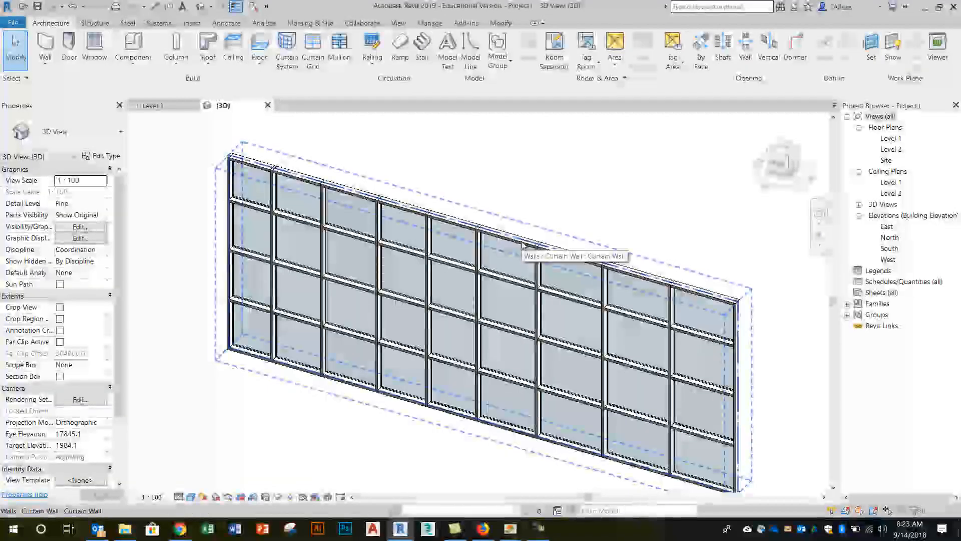
scroll(508, 297, "up", 1)
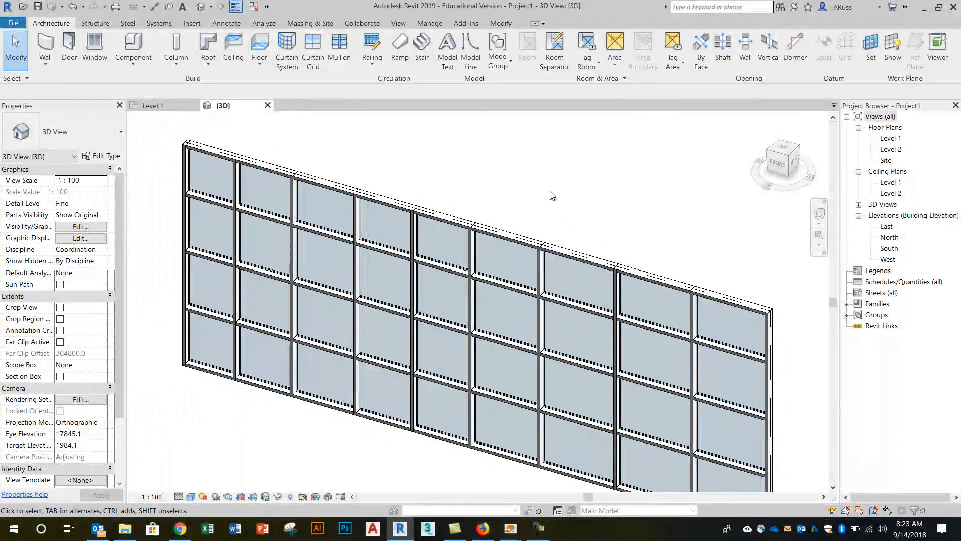
scroll(516, 291, "up", 3)
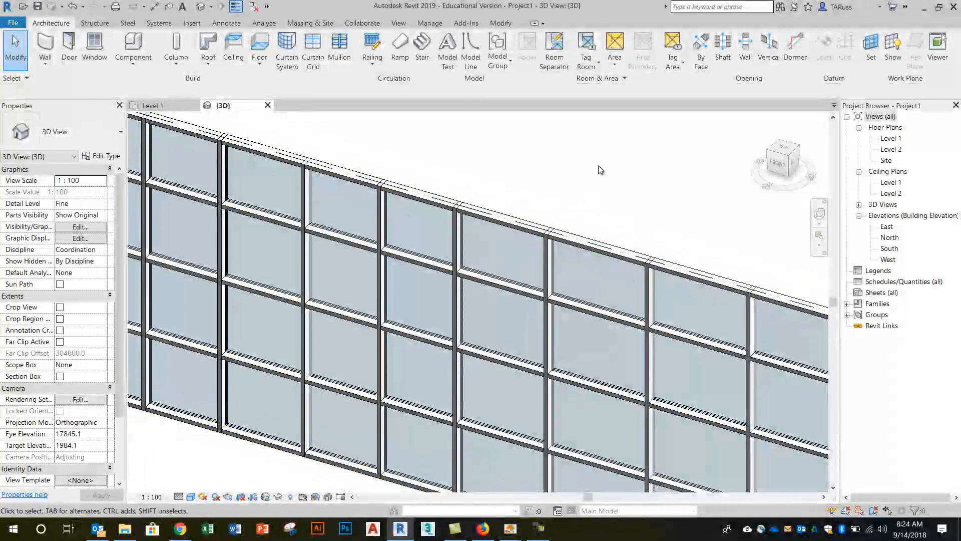
- Cycle through the elements overlapping at one horizontal mullion: the mullion, glazed panel, curtain grid line and whole curtain wall
scroll(504, 272, "up", 3)
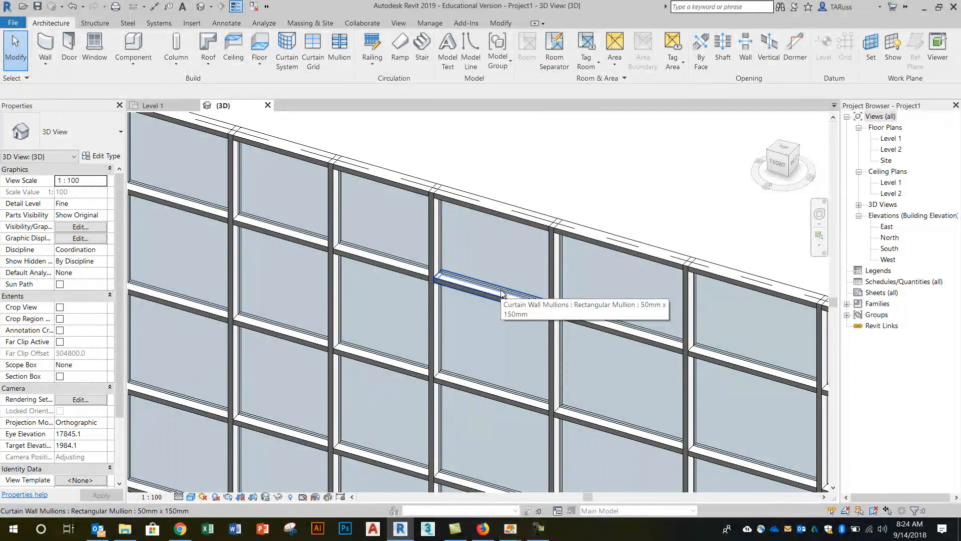
key("Tab")
key("Tab")
key("Tab")
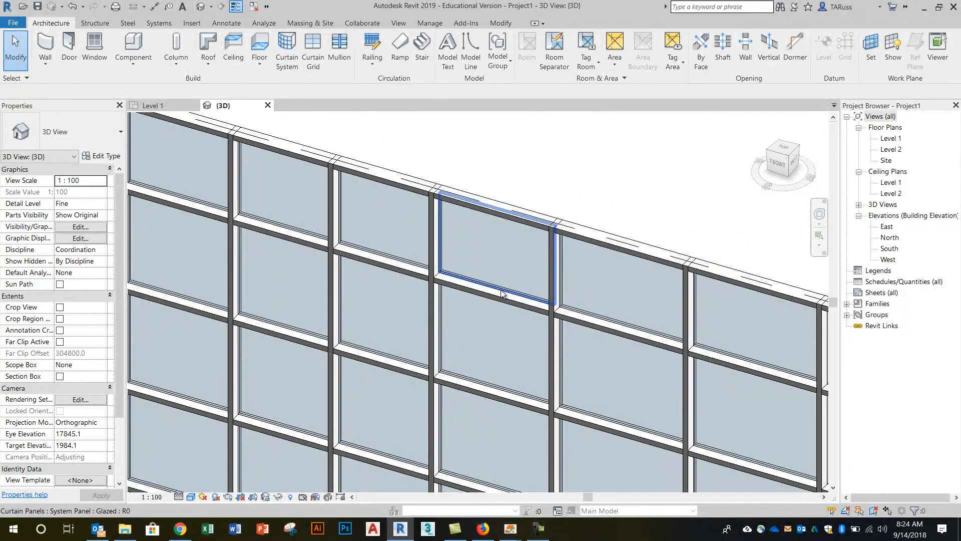
key("Tab")
key("Tab")
key("Tab")
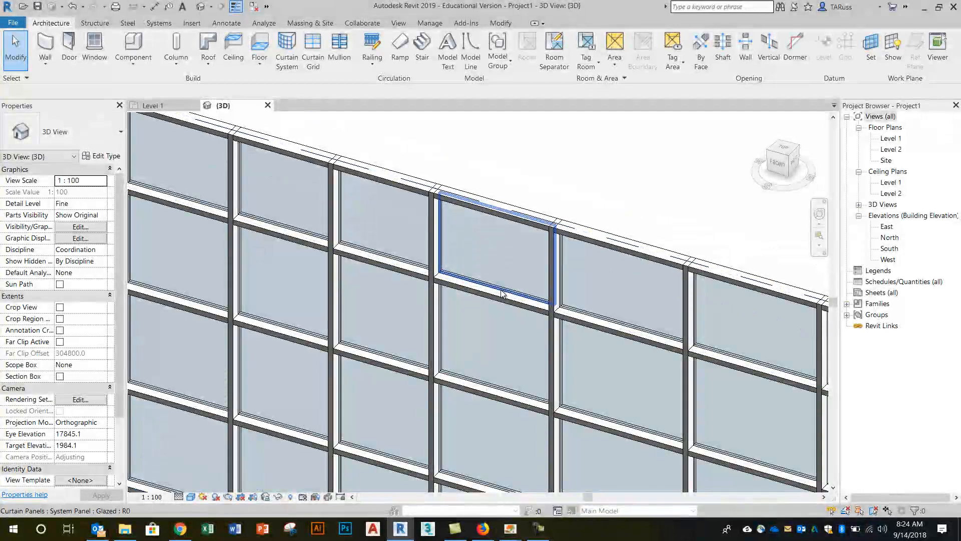
key("Tab")
key("Tab")
key("Tab")
key("Tab")
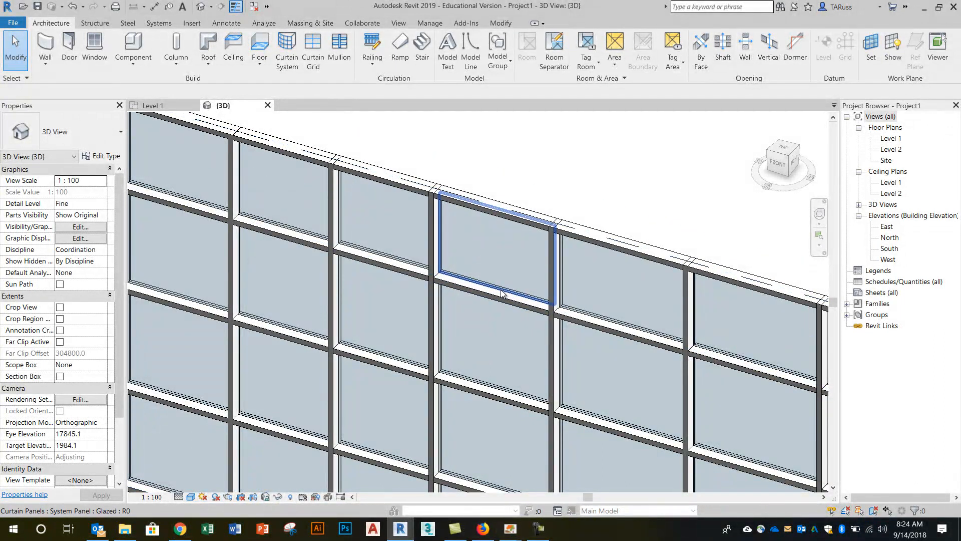
key("Tab")
key("Tab")
key("Tab")
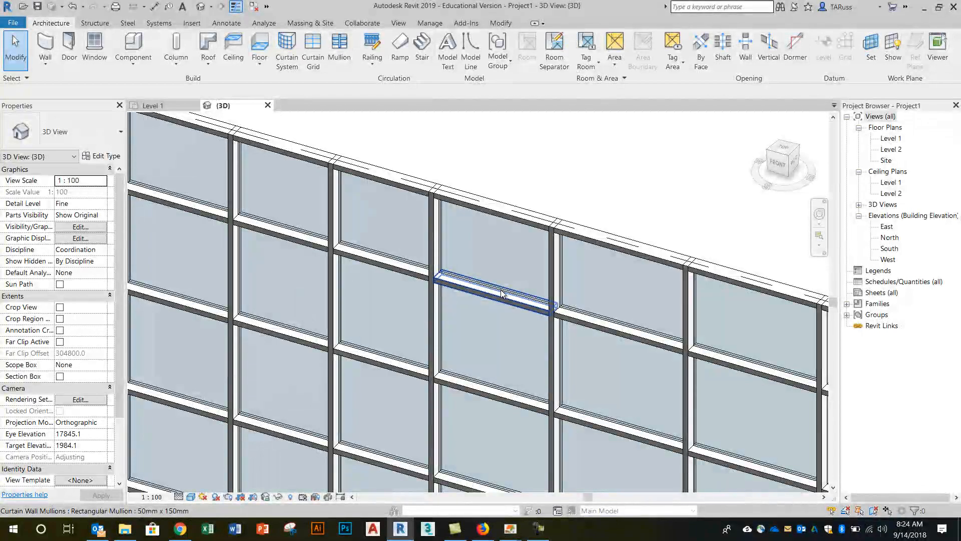
key("Tab")
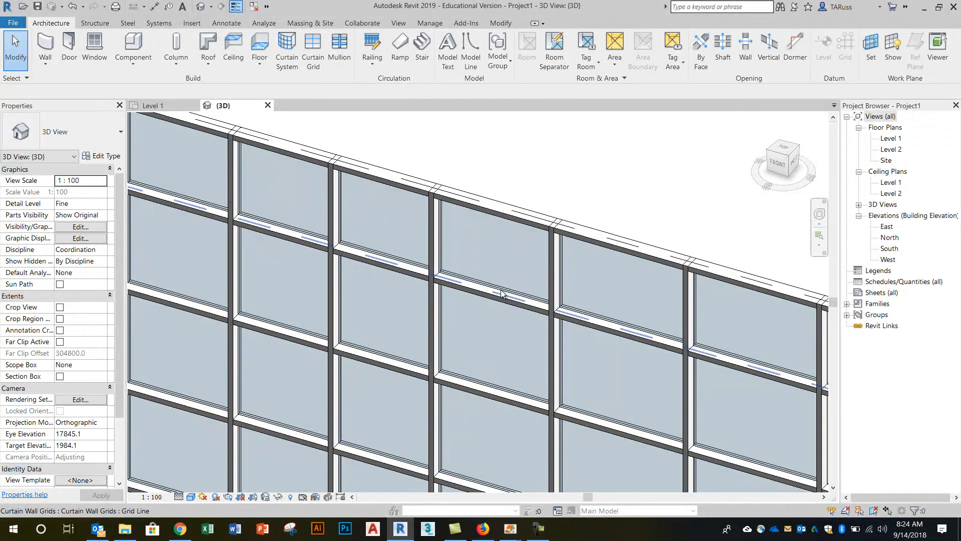
key("Tab")
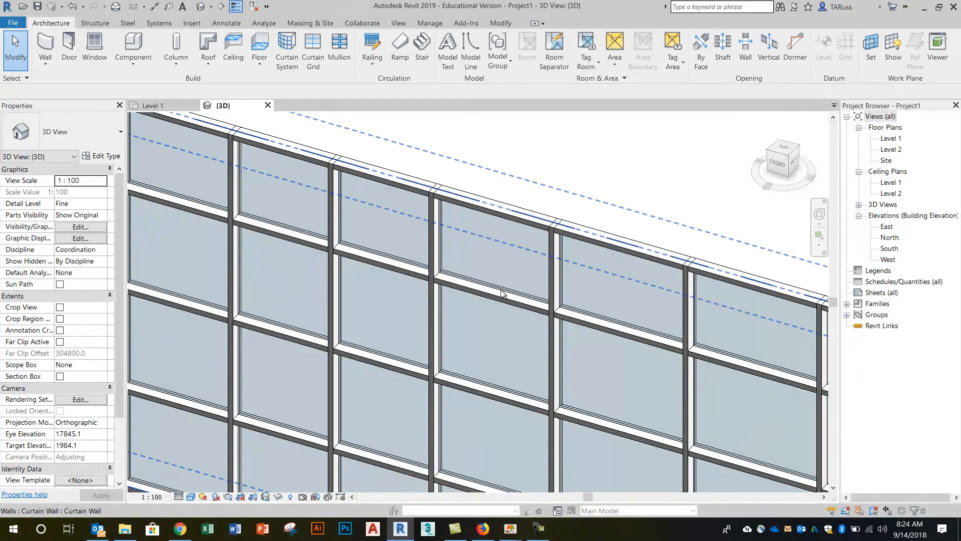
key("Tab")
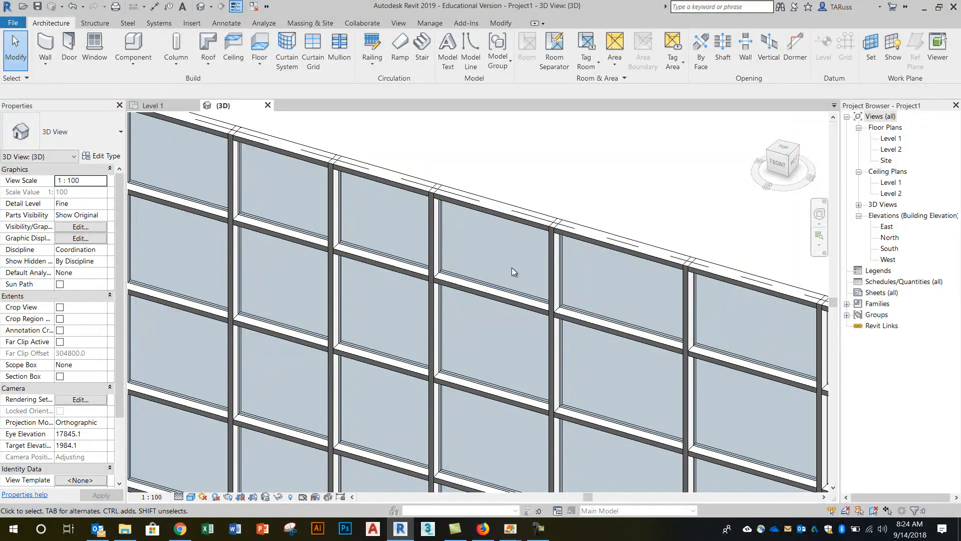
scroll(498, 259, "down", 5)
scroll(500, 265, "up", 4)
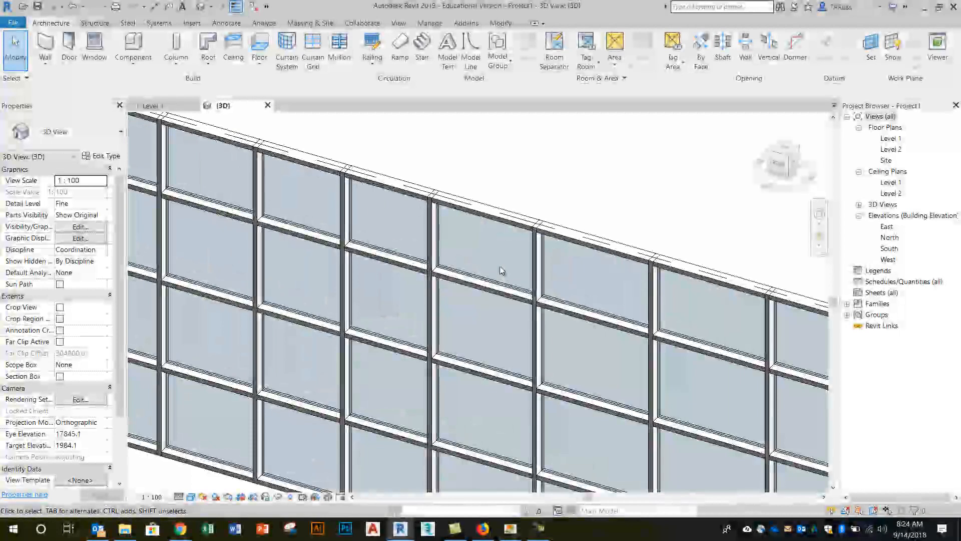
scroll(506, 261, "down", 4)
scroll(524, 247, "up", 3)
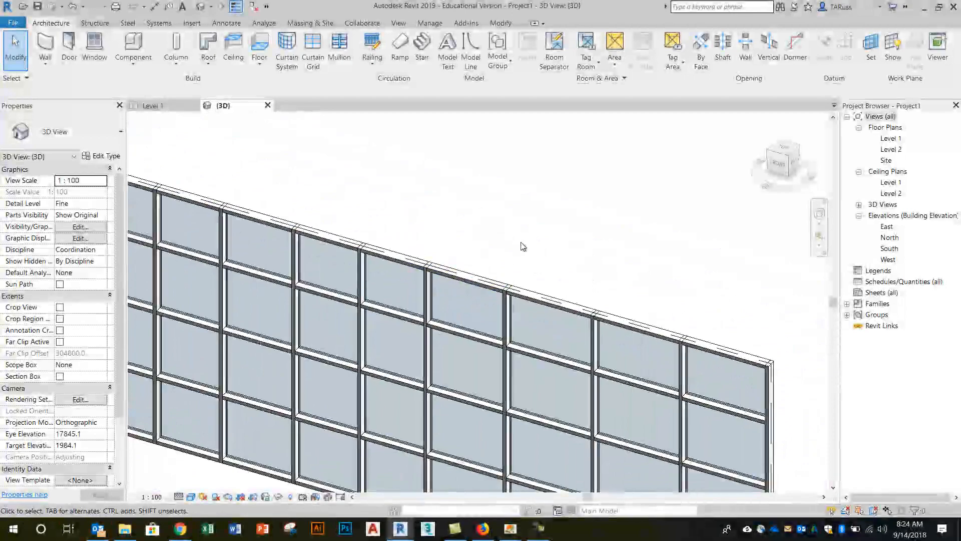
scroll(524, 247, "down", 4)
left_click_drag(429, 160, 524, 337)
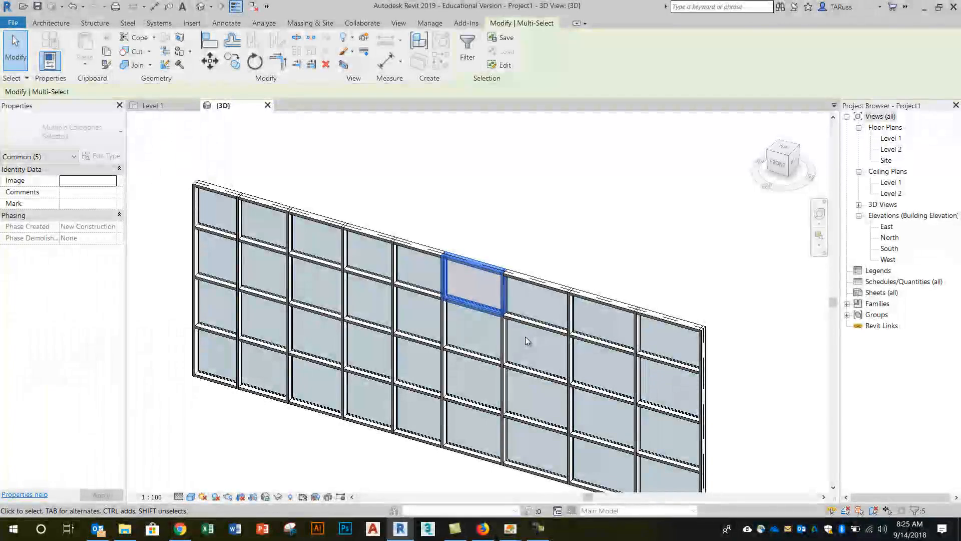
scroll(509, 332, "up", 5)
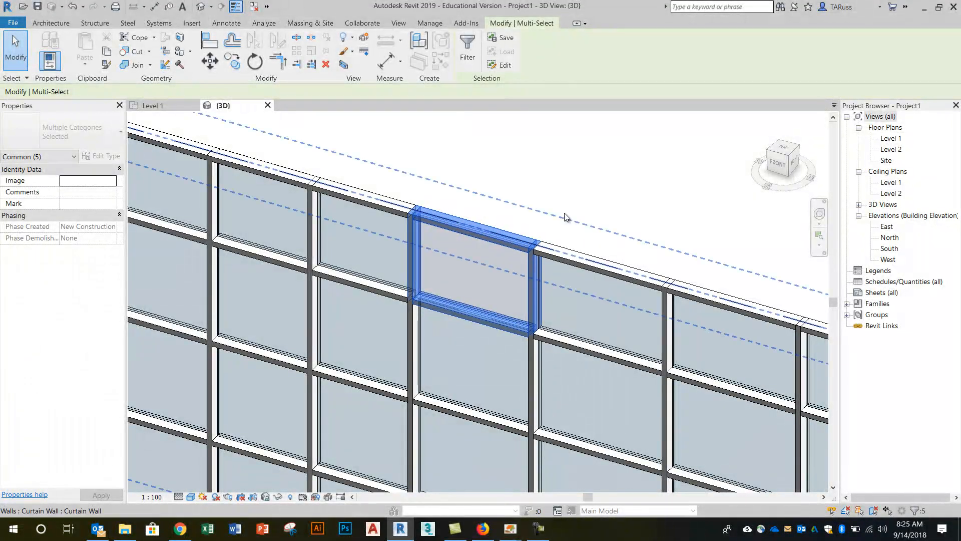
scroll(591, 203, "down", 2)
middle_click_drag(611, 168, 585, 220)
left_click(579, 197)
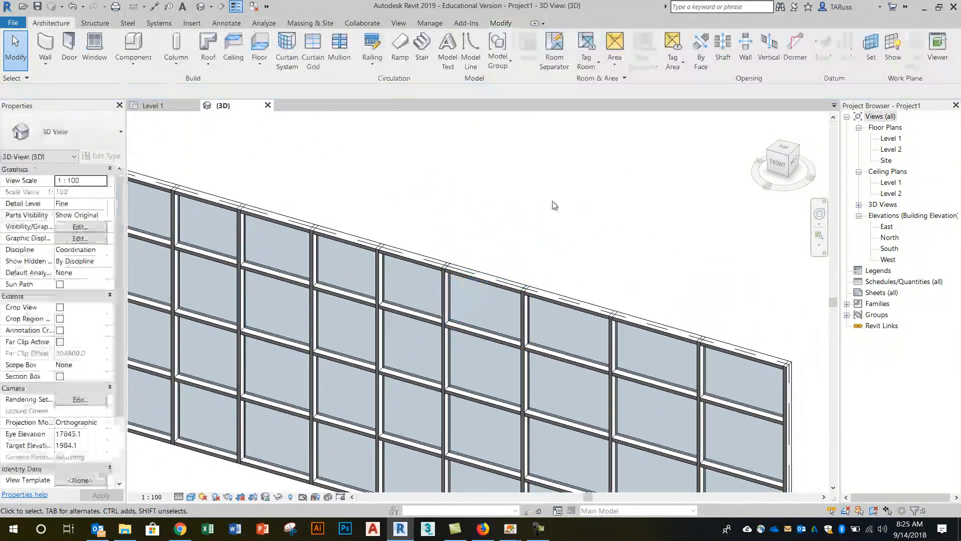
left_click_drag(421, 150, 553, 374)
left_click(556, 181)
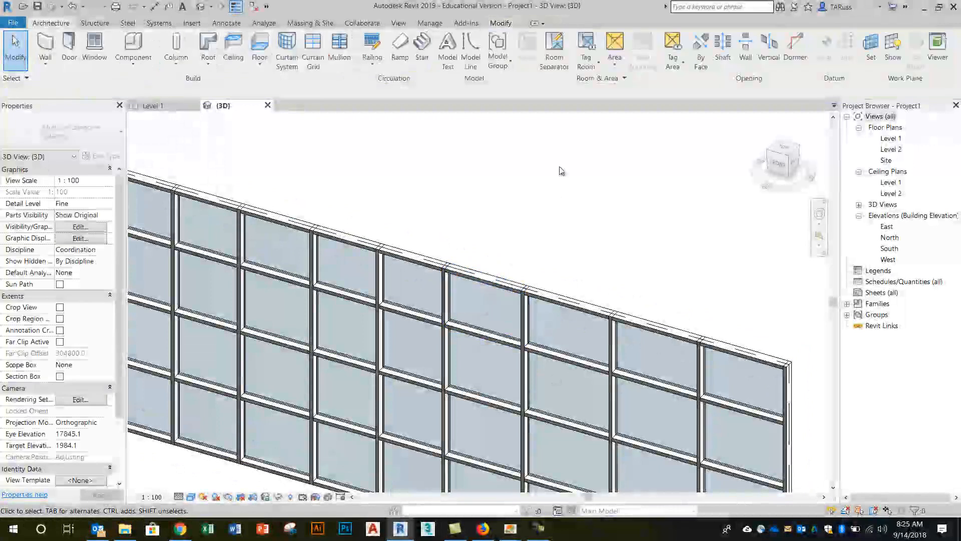
left_click_drag(557, 133, 518, 170)
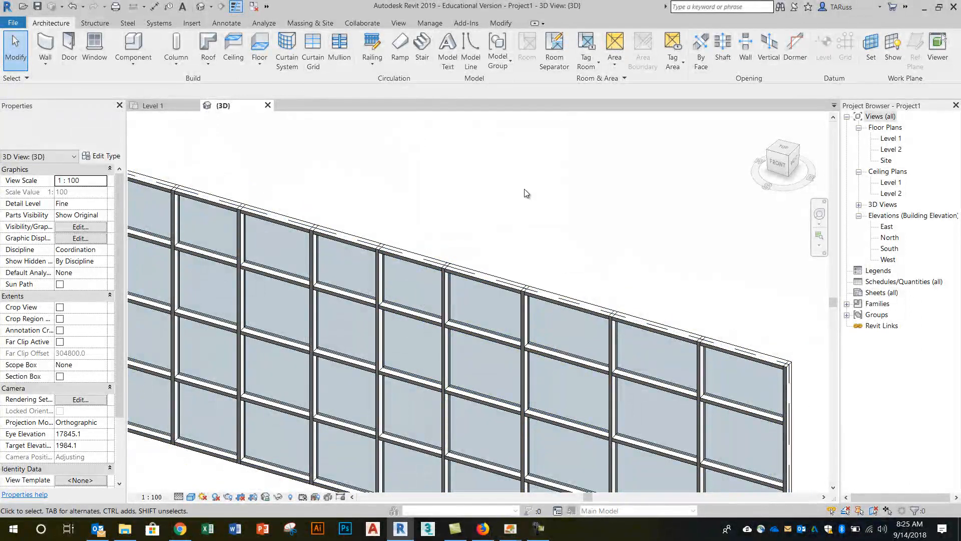
- Window-select the sixth top-row panel with its surrounding mullions, and filter the selection to Curtain Panels only
left_click_drag(423, 155, 553, 378)
scroll(519, 334, "up", 5)
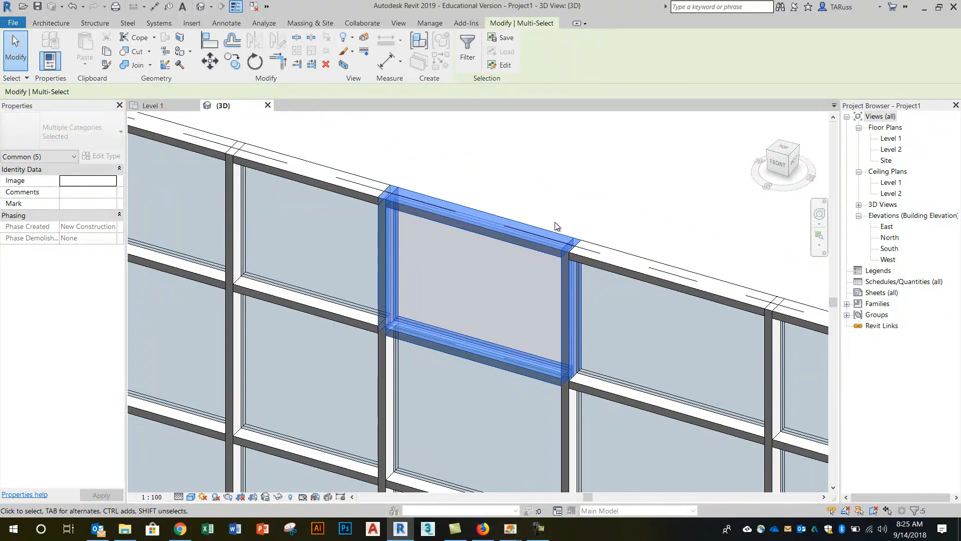
left_click(468, 50)
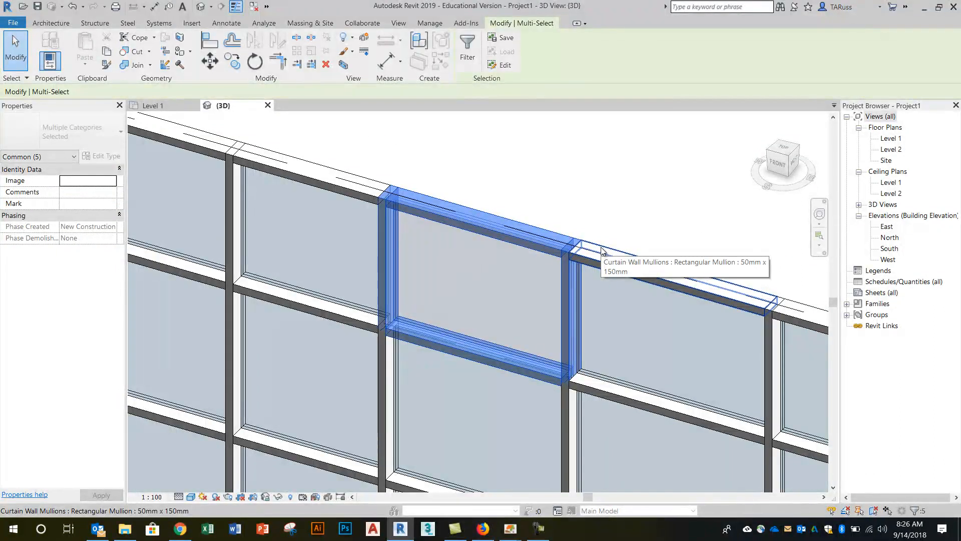
left_click(466, 49)
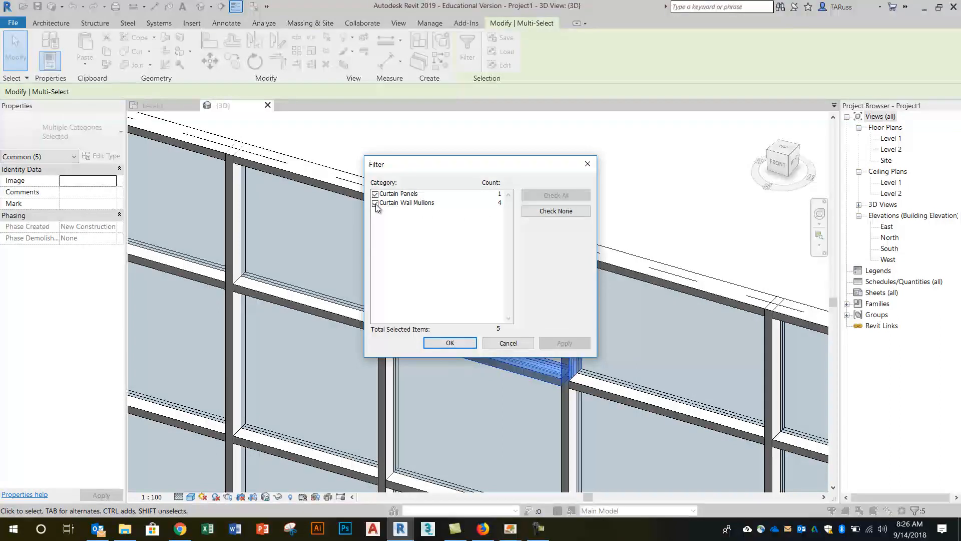
left_click(406, 203)
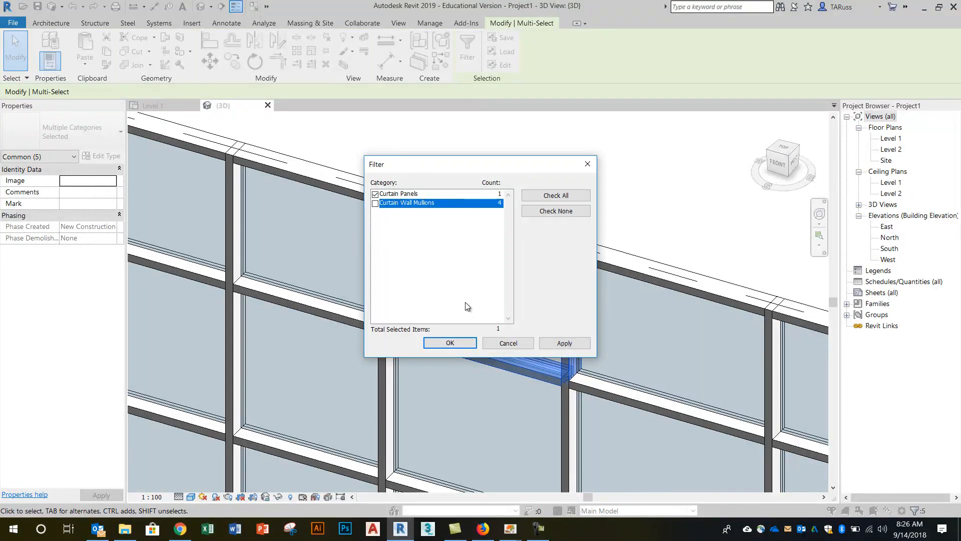
left_click(449, 342)
- Try to change the selected glazed panel's type to System Panel Solid while it is still pinned
scroll(469, 299, "down", 2)
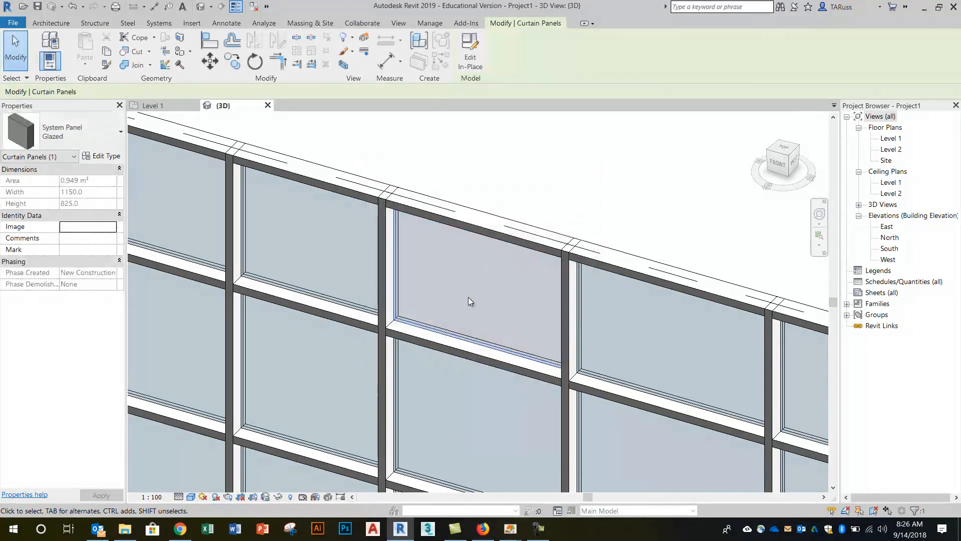
scroll(515, 262, "down", 1)
scroll(507, 273, "down", 2)
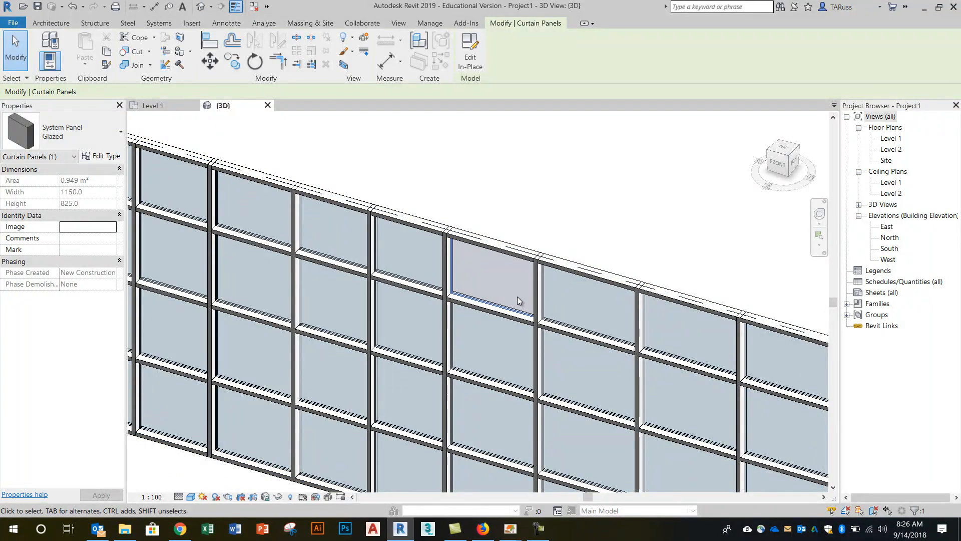
scroll(518, 296, "up", 3)
scroll(528, 256, "up", 2)
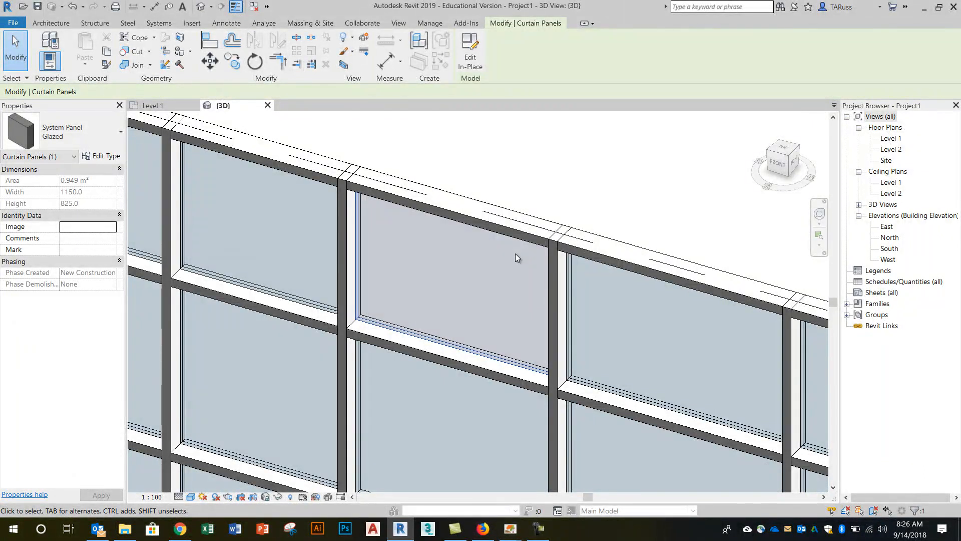
scroll(515, 253, "down", 5)
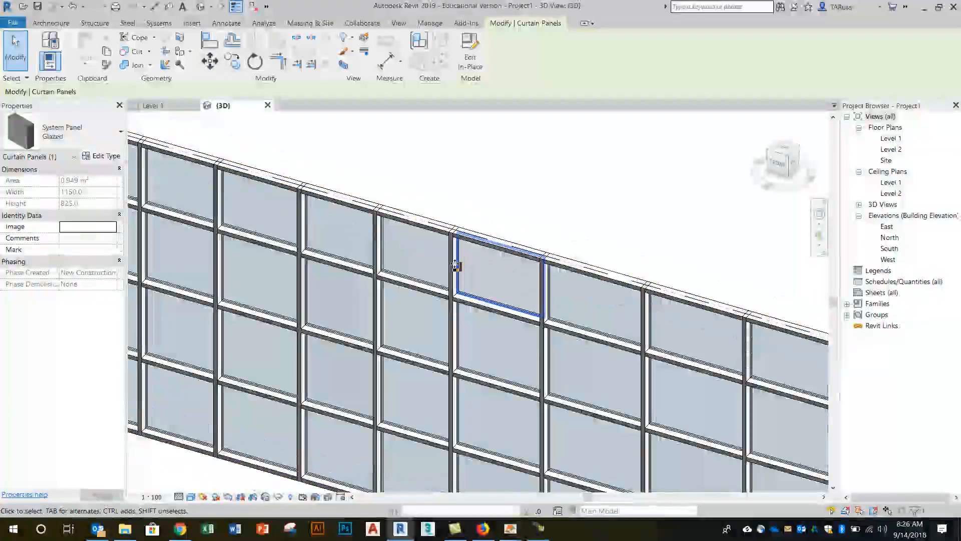
left_click(86, 139)
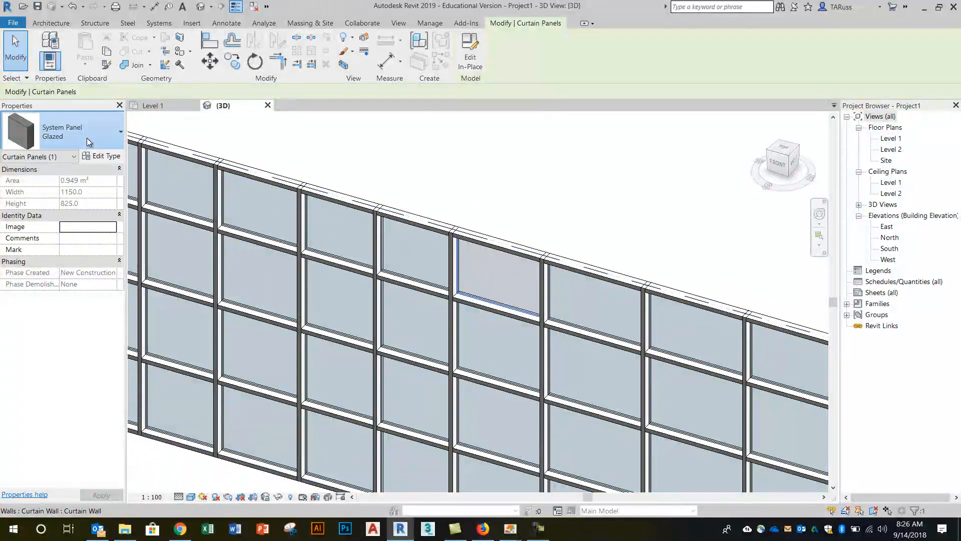
left_click(87, 139)
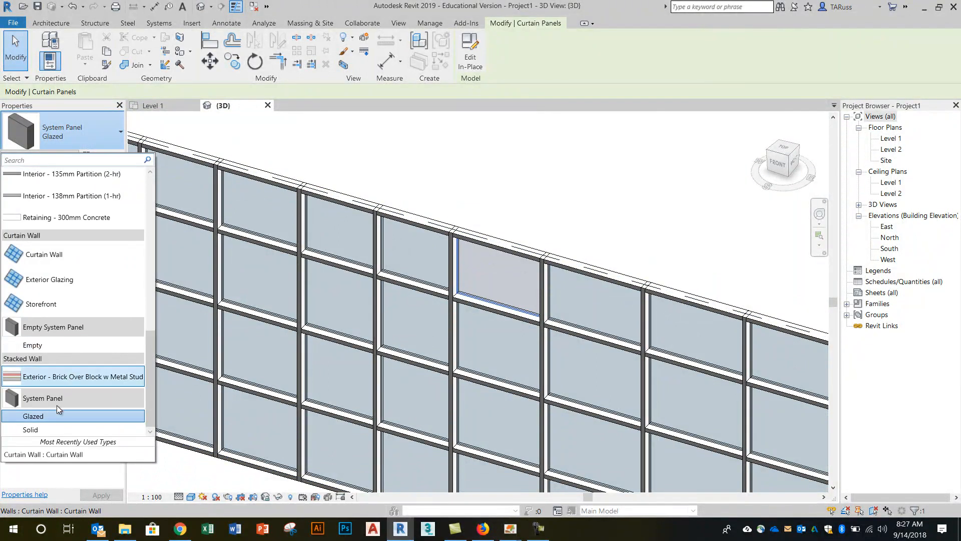
left_click(40, 431)
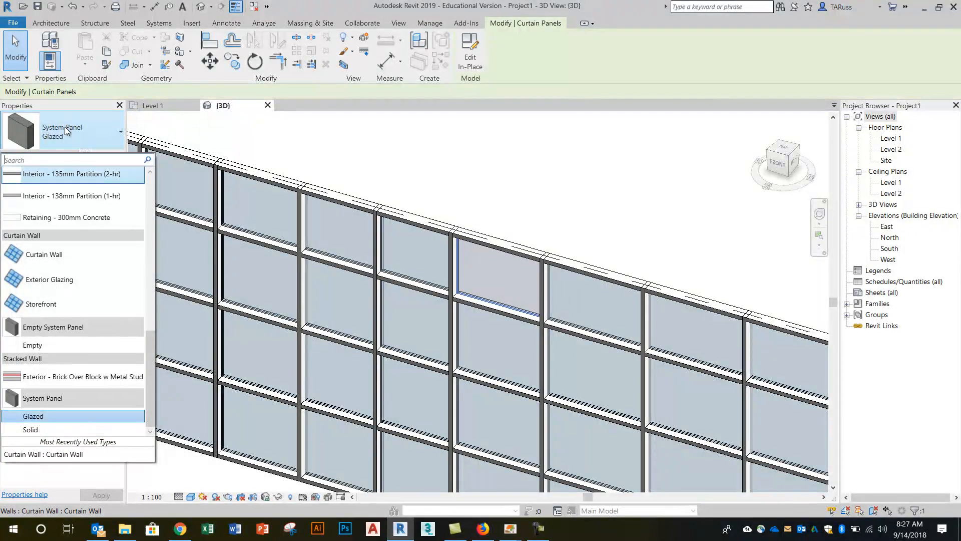
left_click(434, 101)
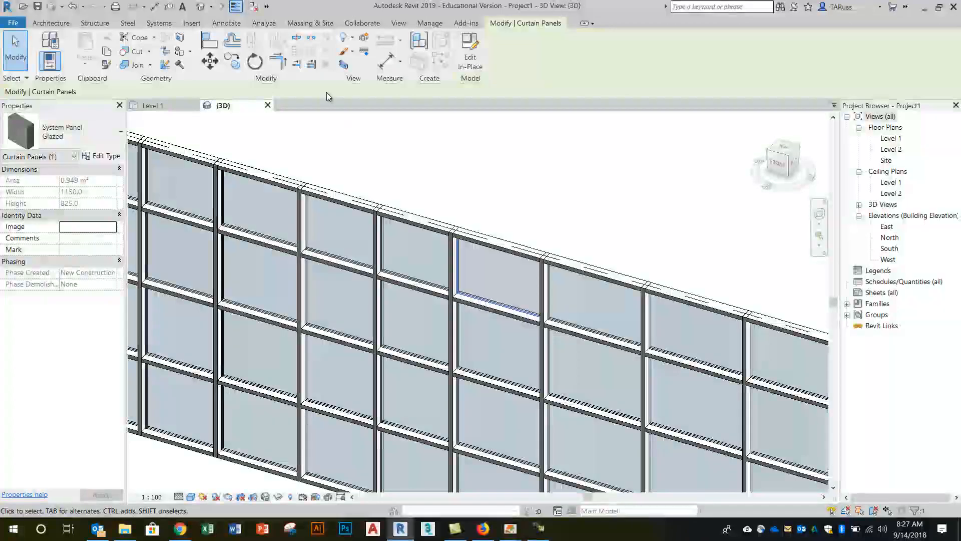
- Unpin the selected top-row panel, change its type to System Panel Solid, and clear the selection
left_click(326, 37)
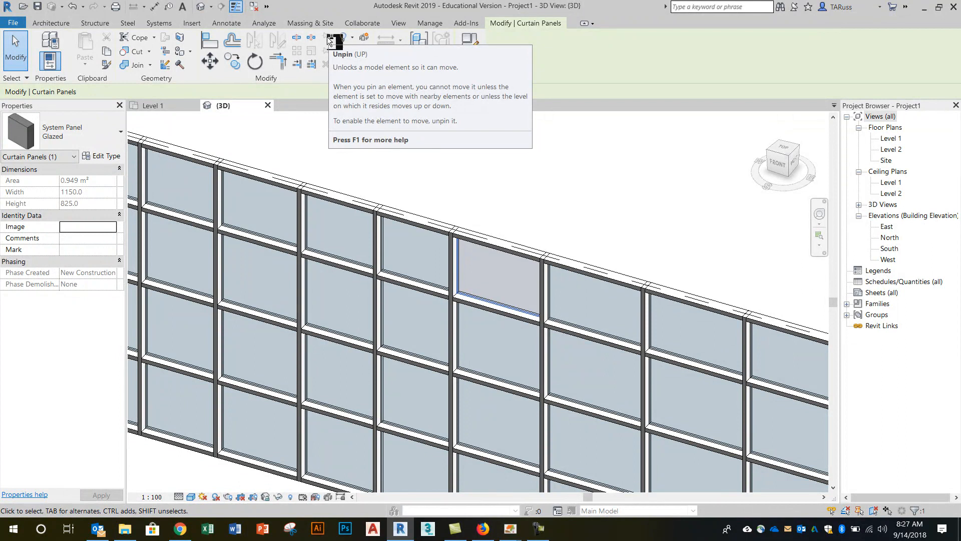
key("ctrl")
key("ctrl")
key("ctrl")
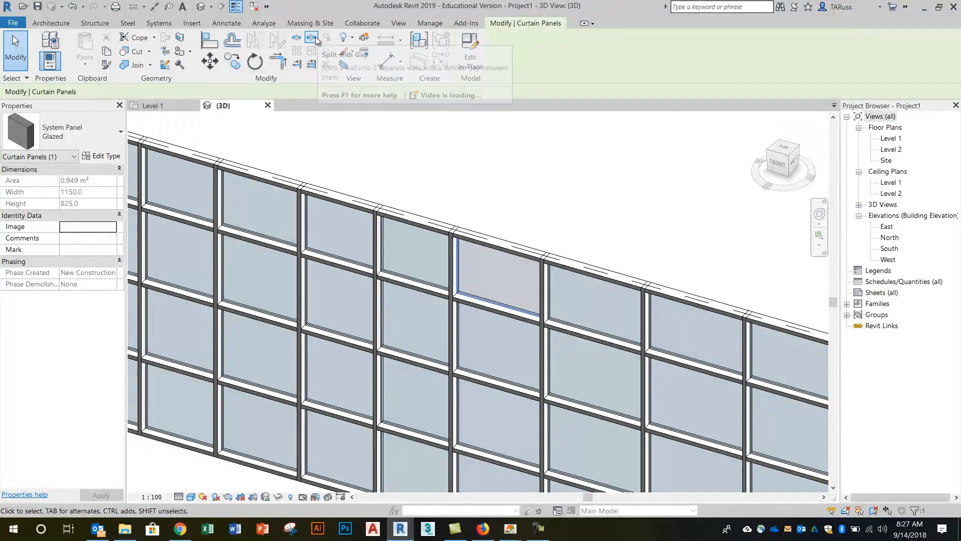
left_click(79, 143)
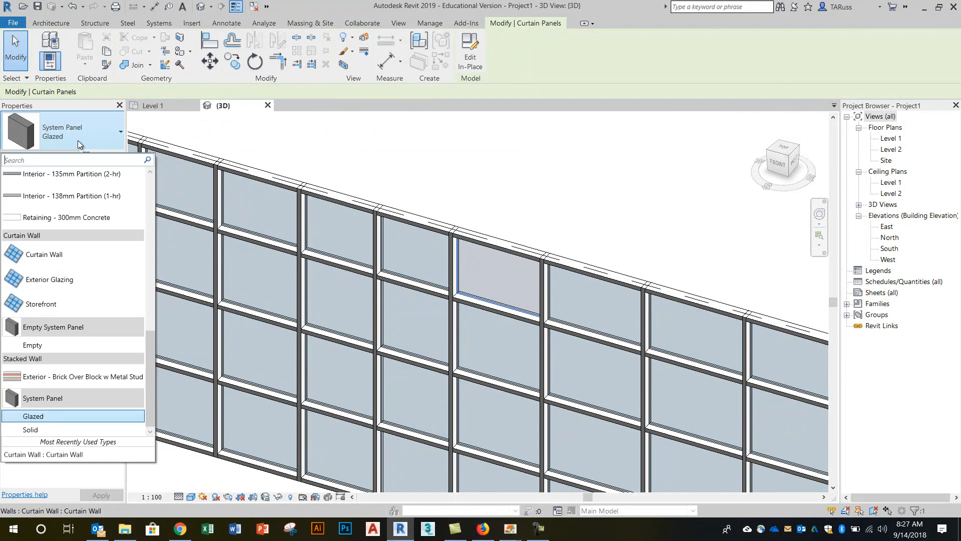
left_click(38, 430)
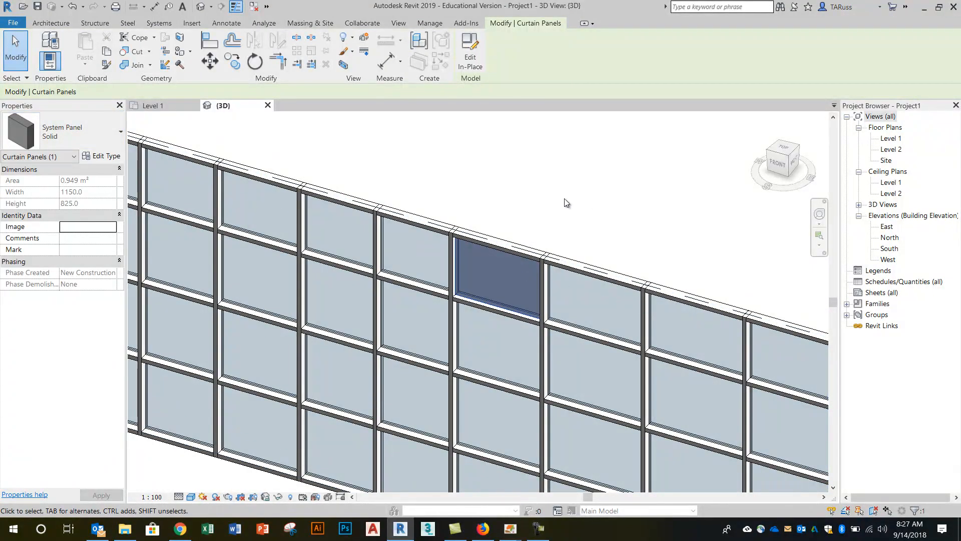
left_click(581, 184)
- Examine the solid panel within the curtain wall from a rotated 3D view, up close and as a whole
scroll(439, 227, "down", 3)
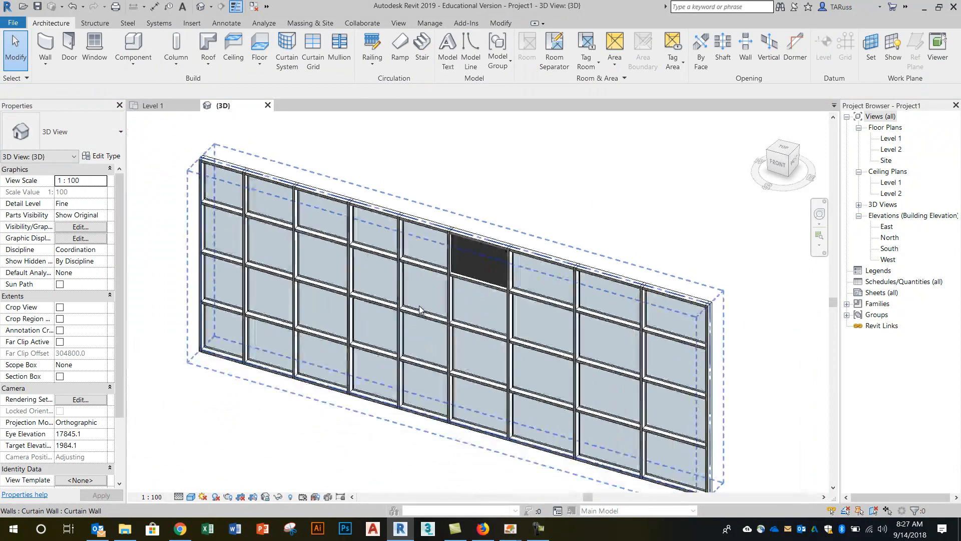
middle_click_drag(428, 310, 565, 273, "shift")
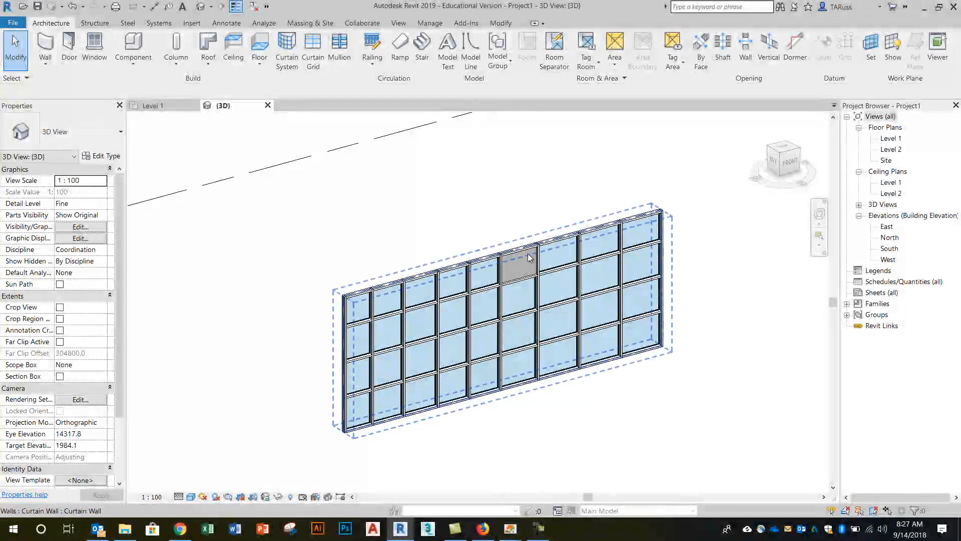
scroll(541, 258, "up", 4)
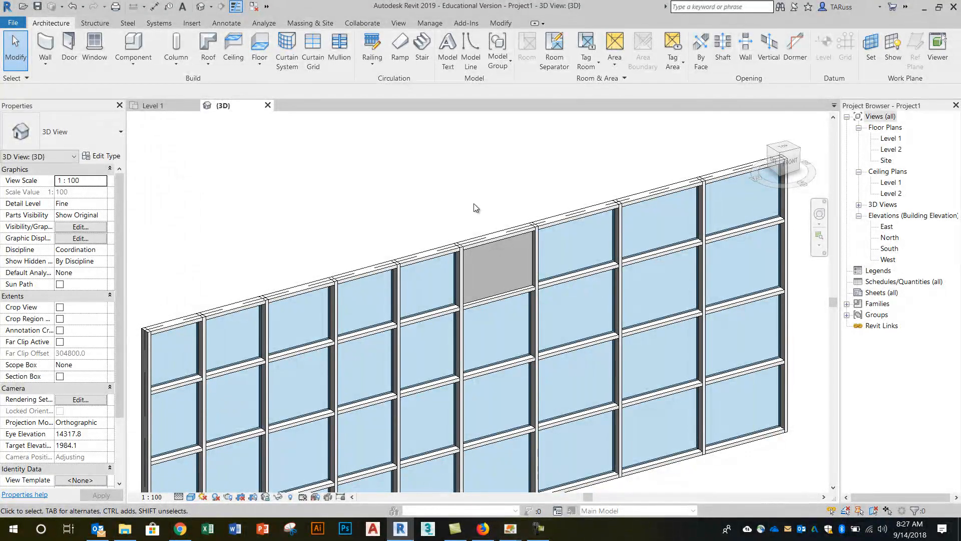
scroll(477, 215, "down", 4)
middle_click_drag(531, 263, 524, 285, "shift")
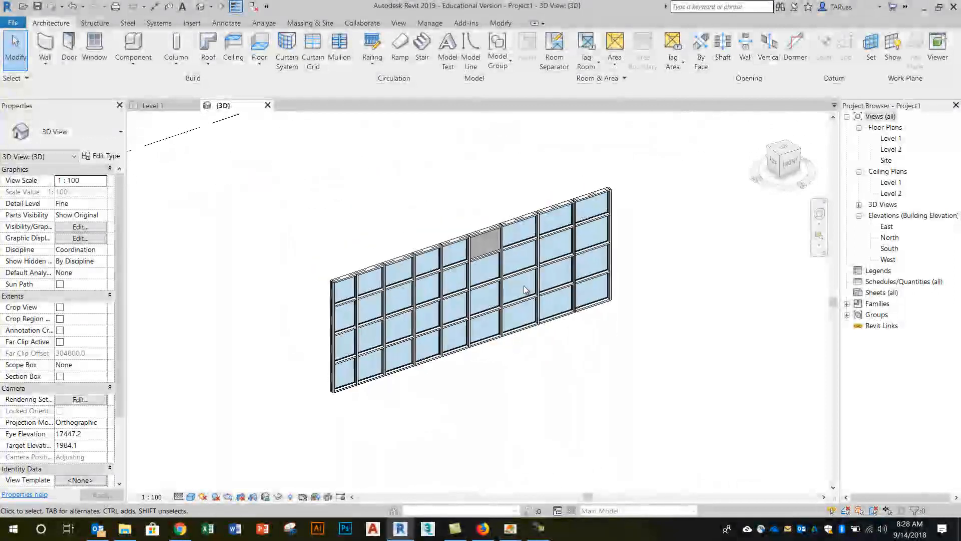